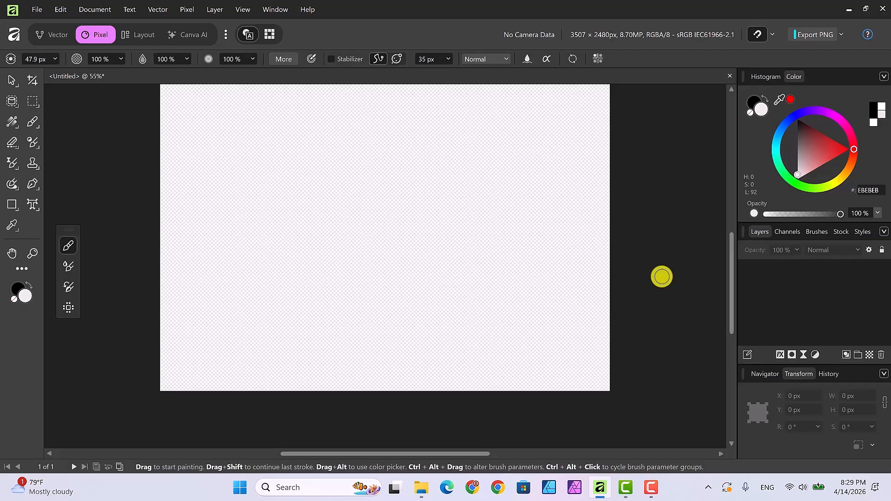
Place banana.png in the document at about 2383 × 1577 px, centre it horizontally on the canvas and deselect it.
click(35, 8)
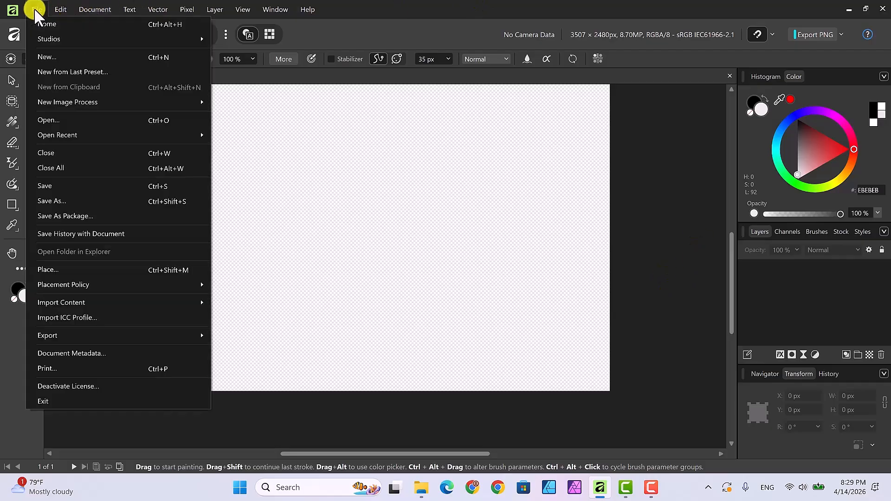
click(95, 268)
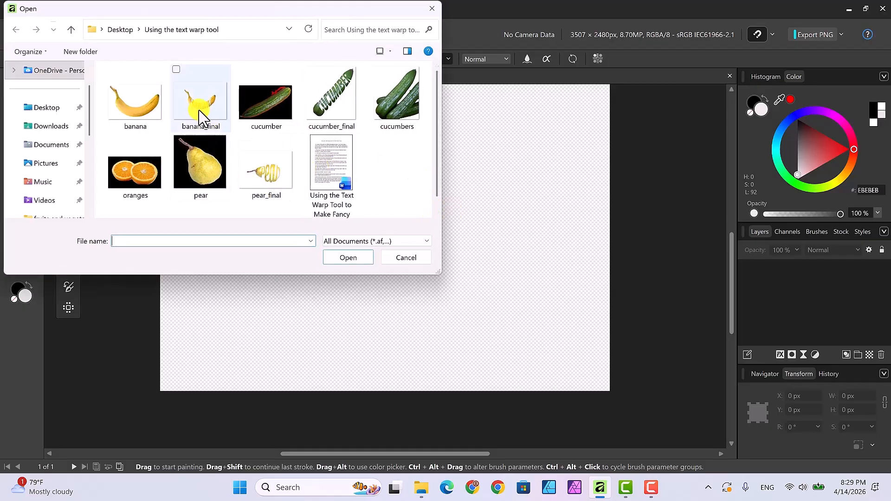
click(135, 96)
click(349, 258)
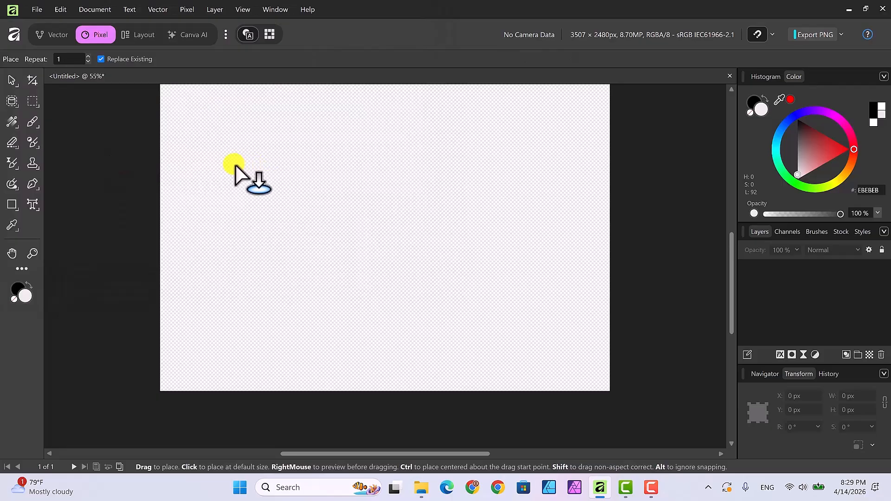
drag(233, 165, 543, 302)
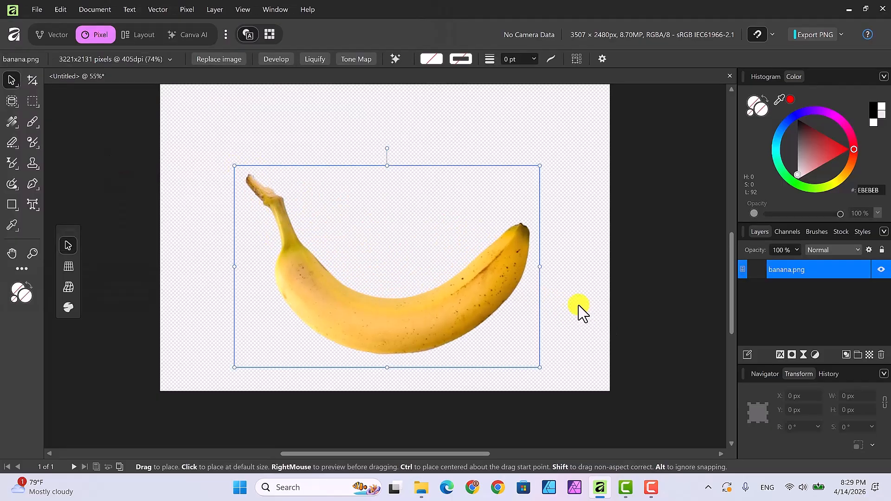
drag(491, 280, 489, 267)
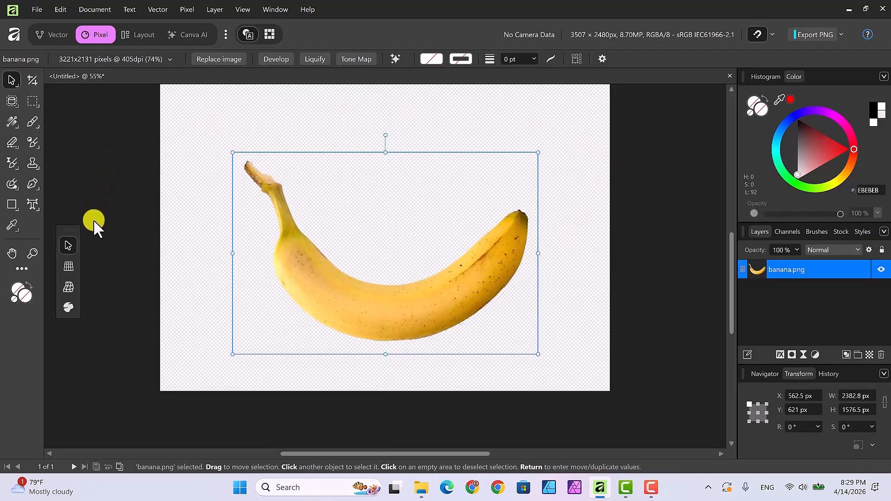
click(146, 204)
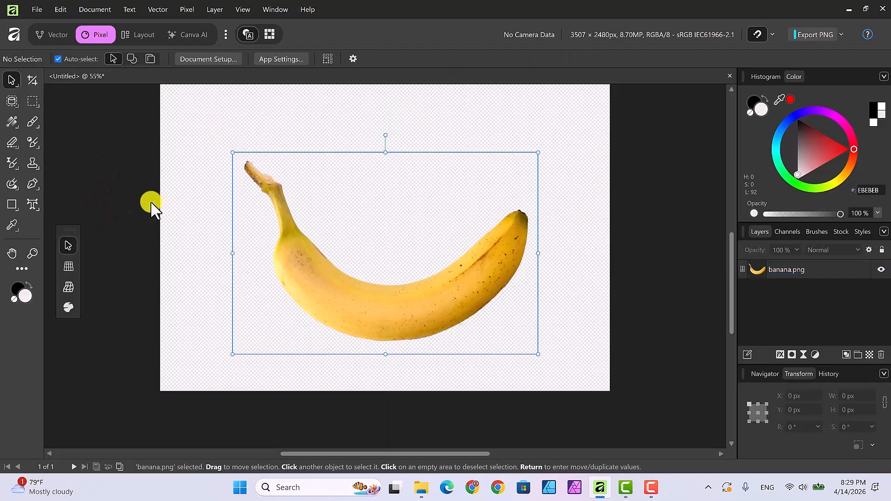
Add black art text "Banana" in Britannic Bold at about 138 pt above the banana image.
click(30, 202)
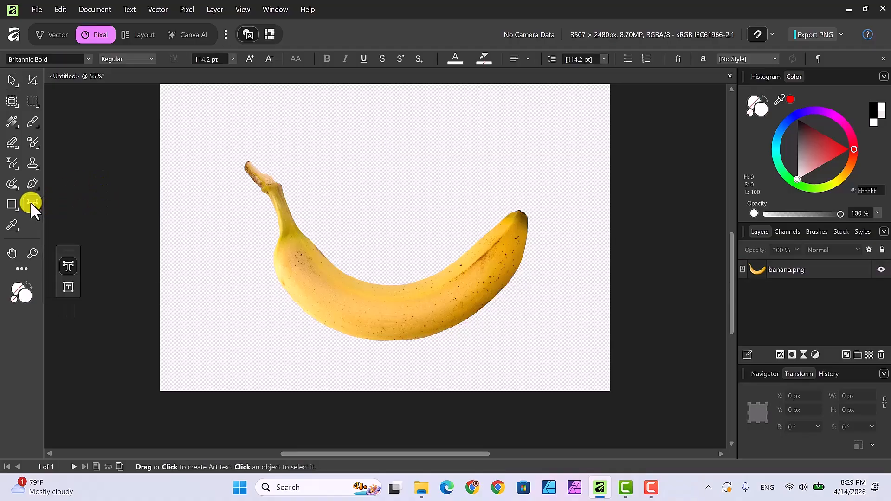
click(873, 111)
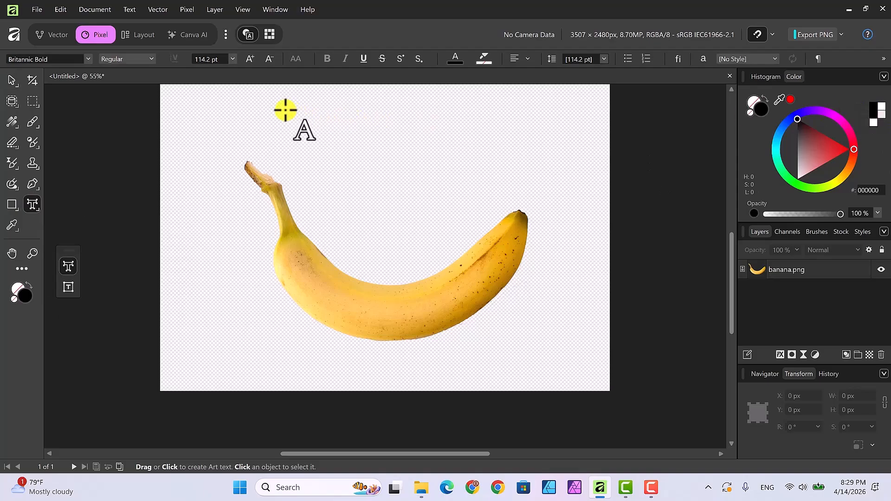
drag(276, 115, 292, 176)
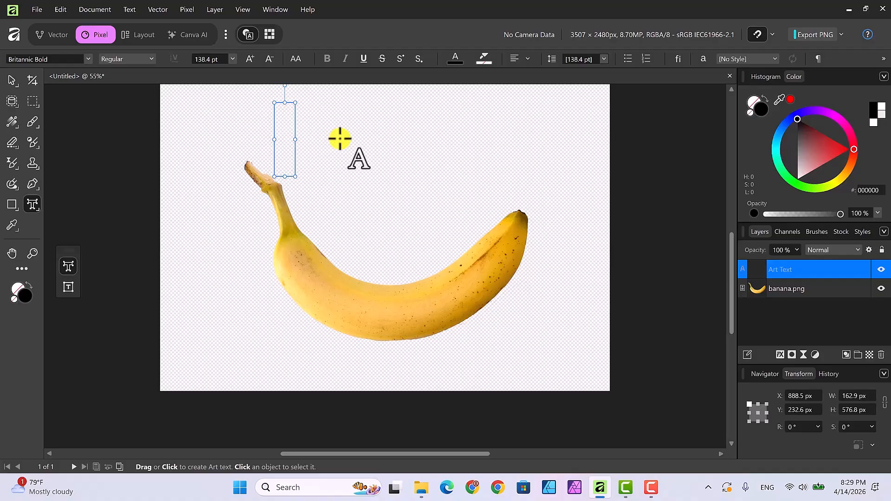
text(Banana)
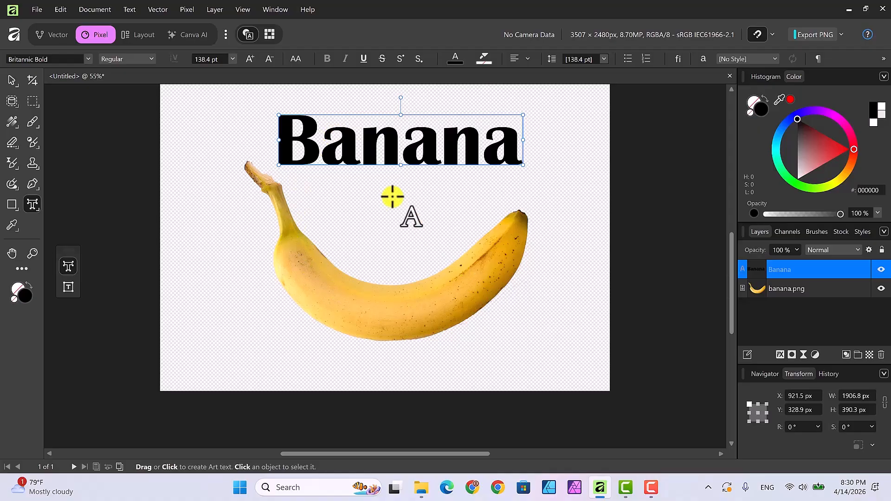
Move the "Banana" text down onto the banana and shift the banana image up to about Y 344 px.
click(11, 80)
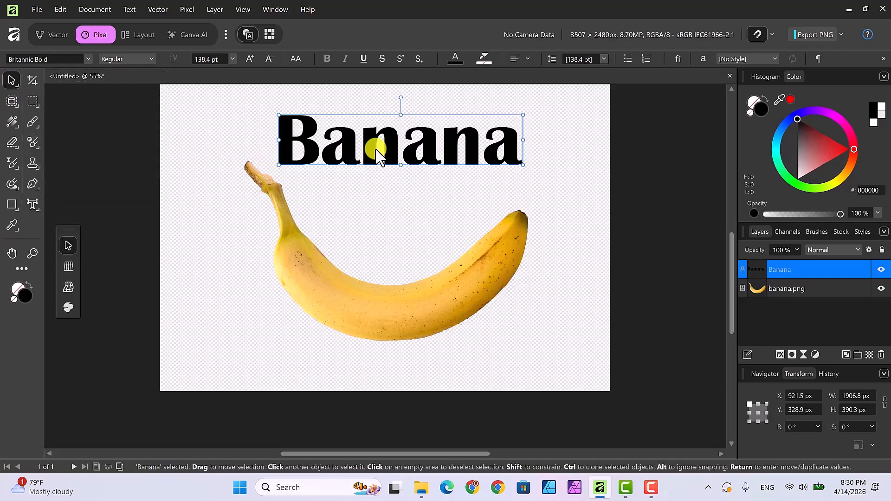
drag(371, 146, 370, 279)
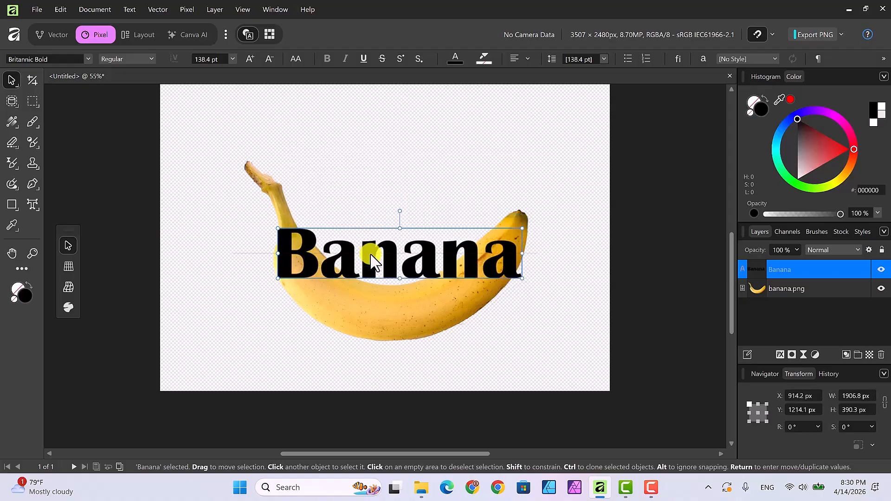
click(820, 290)
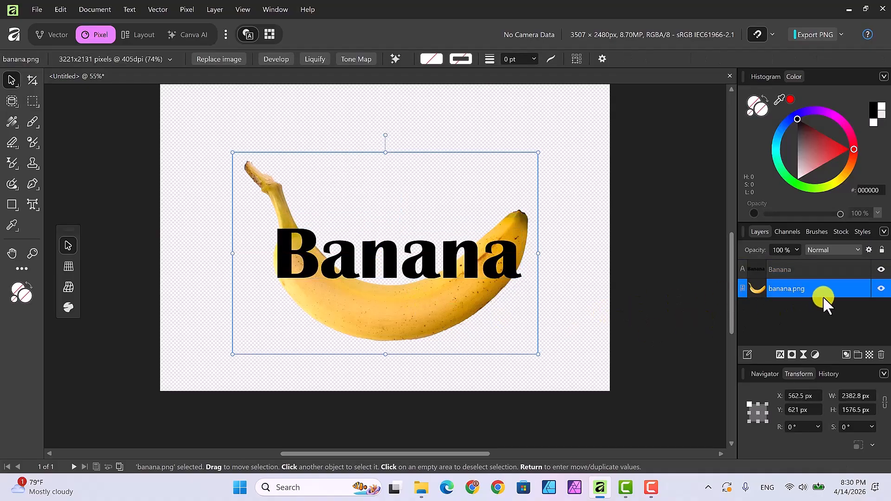
drag(466, 307, 470, 276)
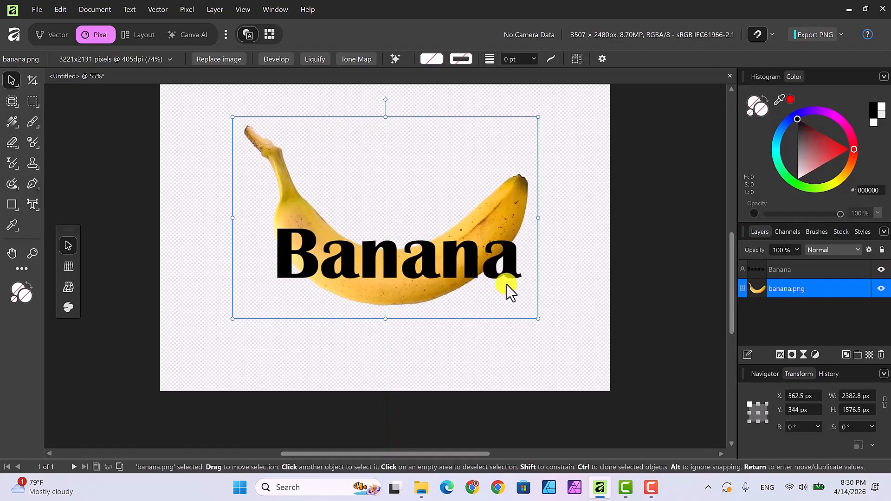
Scale the "Banana" text proportionally to about 1778 × 364 px and position it over the banana's lower curve.
click(777, 268)
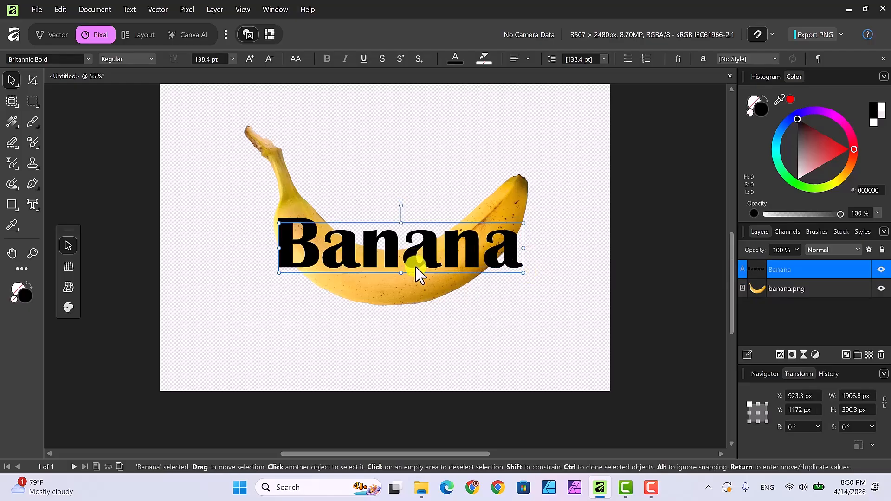
drag(418, 270, 421, 291)
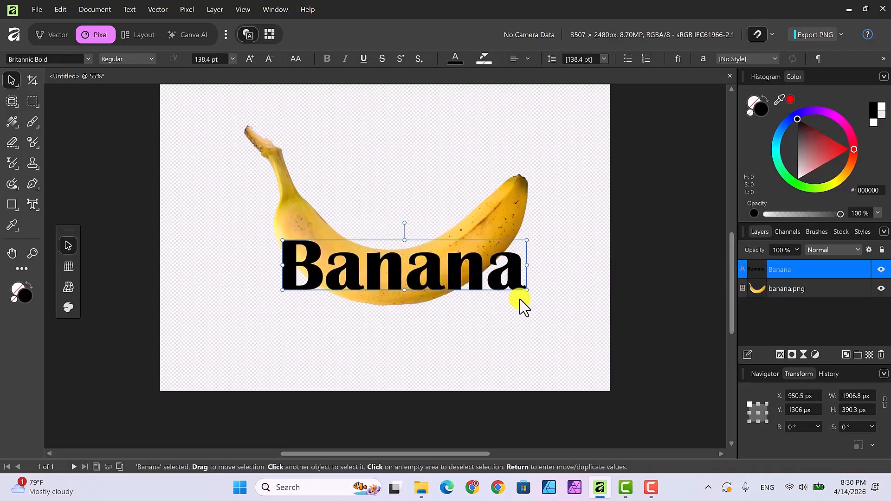
drag(526, 289, 508, 283)
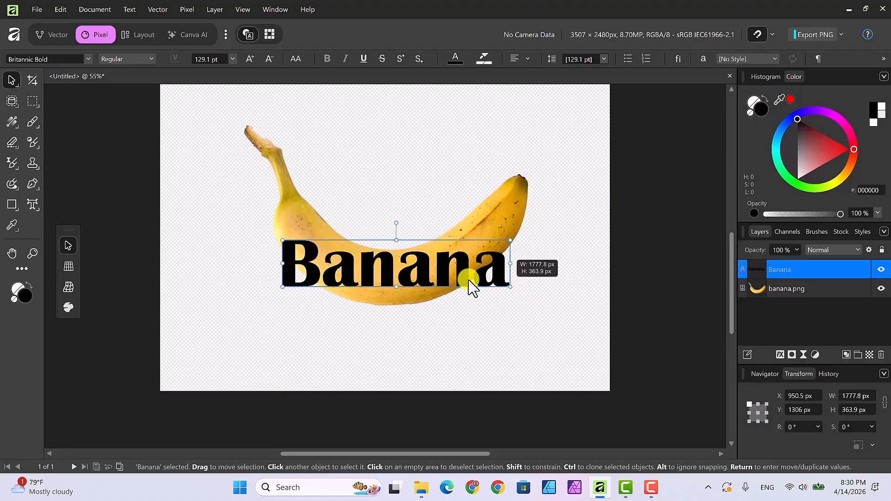
drag(418, 273, 424, 275)
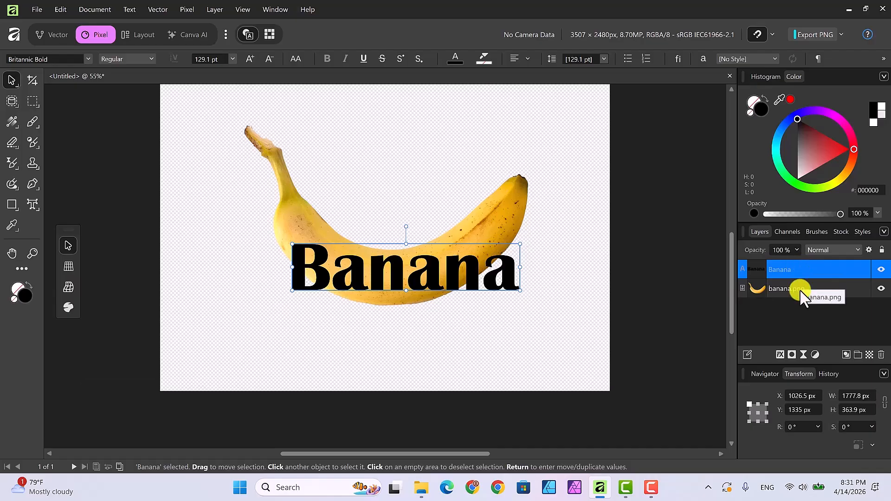
Apply a mesh warp to the text, raising its right corners along the banana and bending the lower edge to the banana's underside.
click(68, 288)
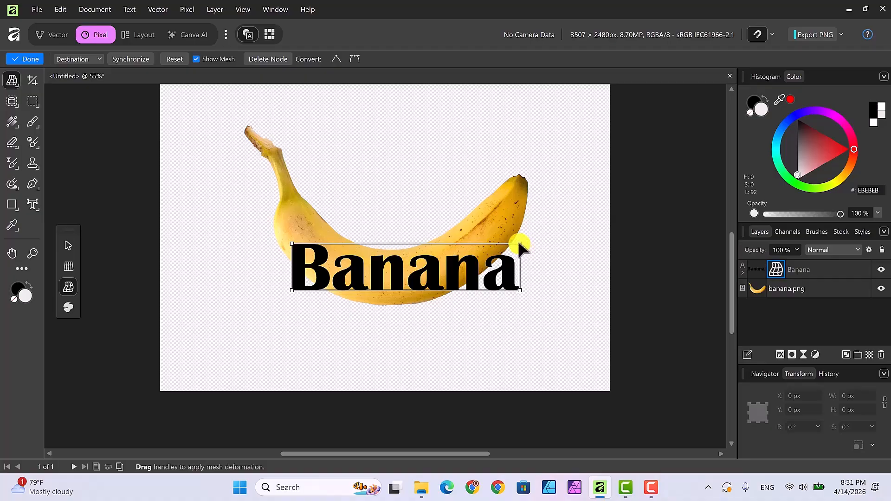
drag(519, 244, 500, 177)
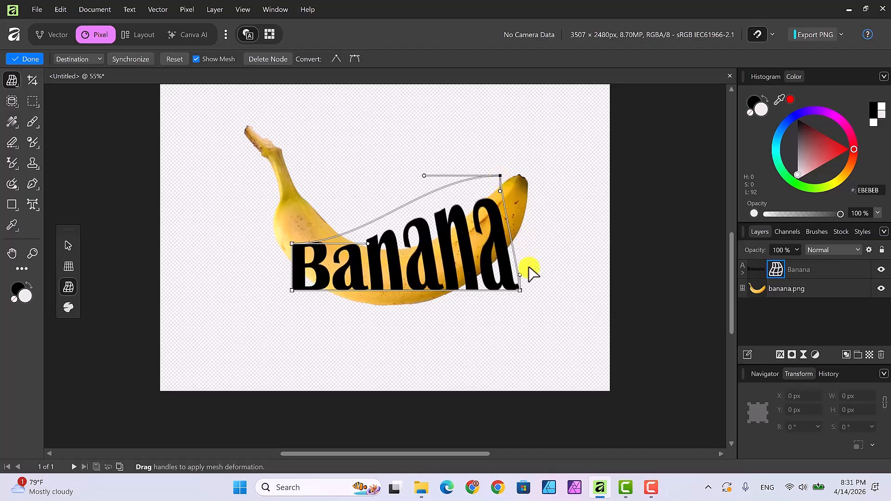
drag(519, 291, 510, 265)
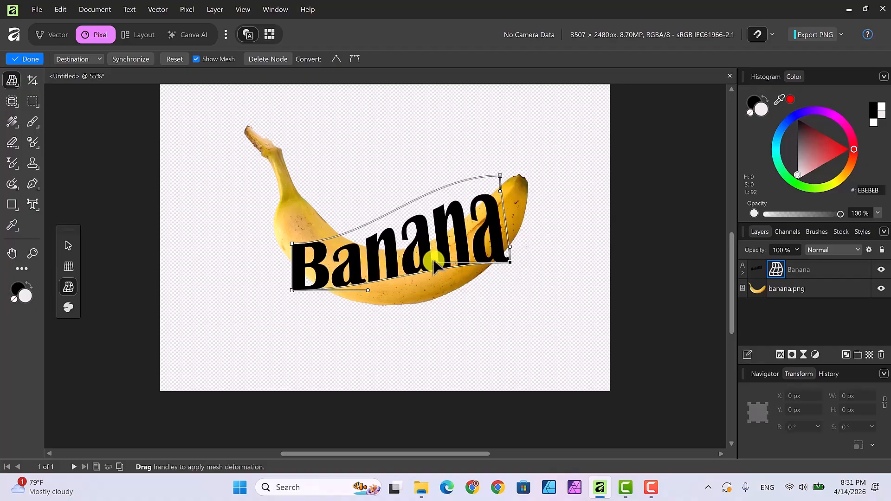
drag(435, 263, 433, 310)
drag(369, 291, 369, 305)
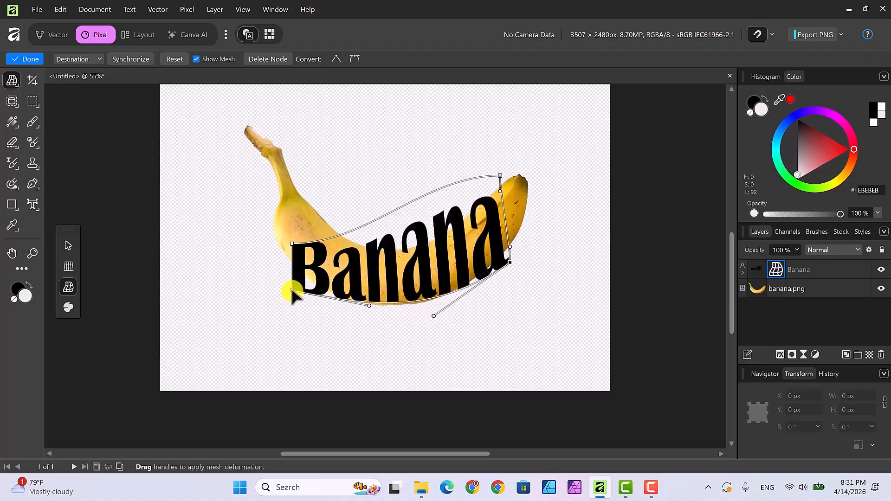
Raise the warp mesh's upper-left corner to the base of the banana's stem and bend its handle down along the inner curve.
drag(292, 243, 301, 210)
drag(376, 214, 368, 230)
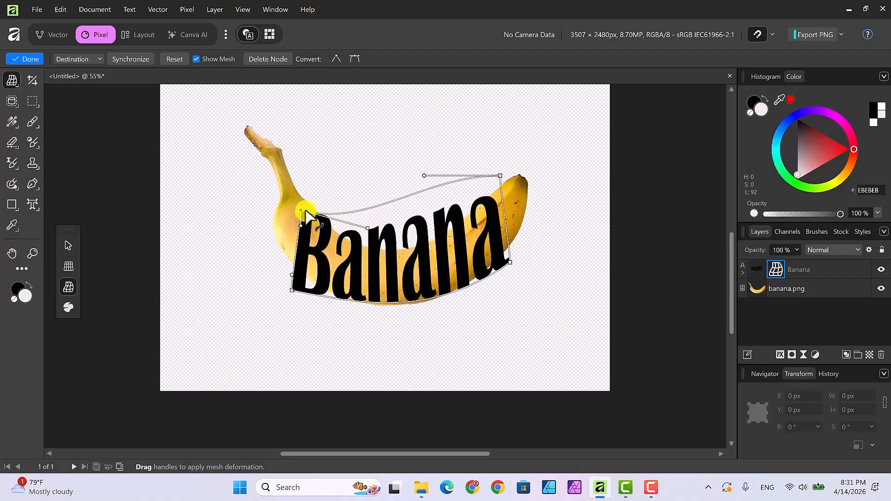
drag(301, 210, 305, 202)
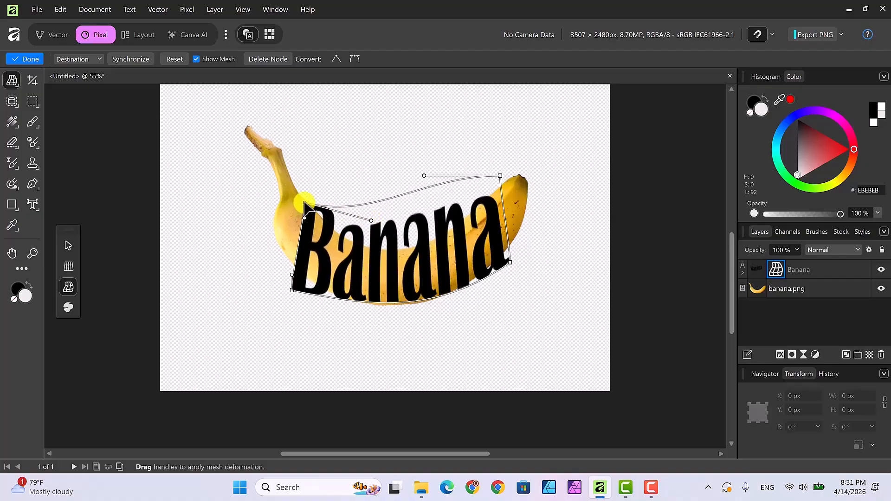
drag(371, 223, 355, 245)
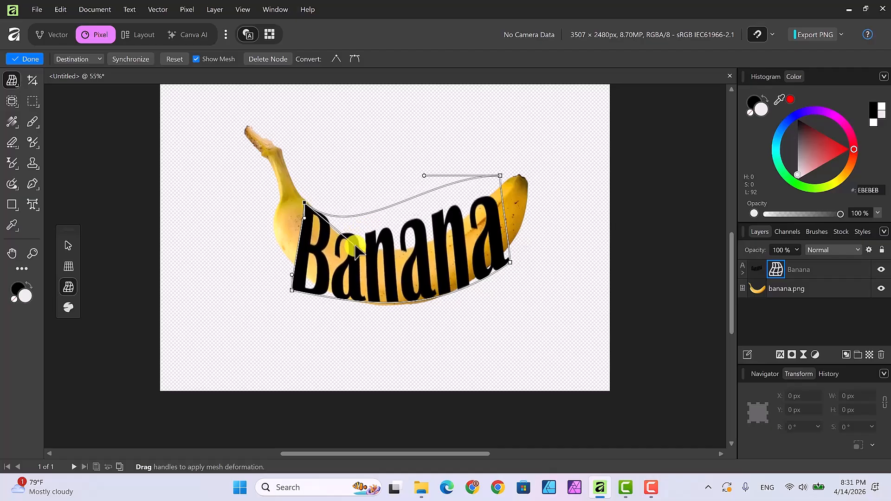
Raise both lower corners of the warp mesh onto the banana's outline and adjust their handles so the lower edge follows the underside.
click(292, 290)
drag(289, 285, 294, 272)
drag(370, 288, 370, 319)
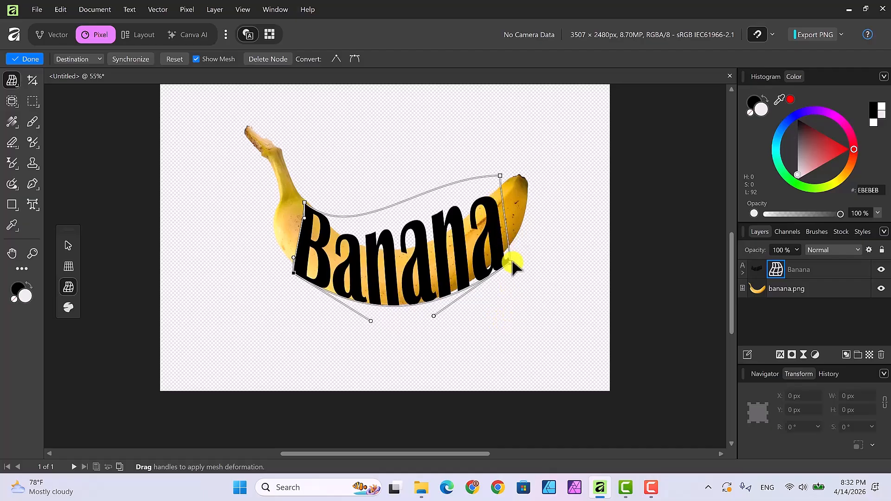
drag(510, 260, 508, 248)
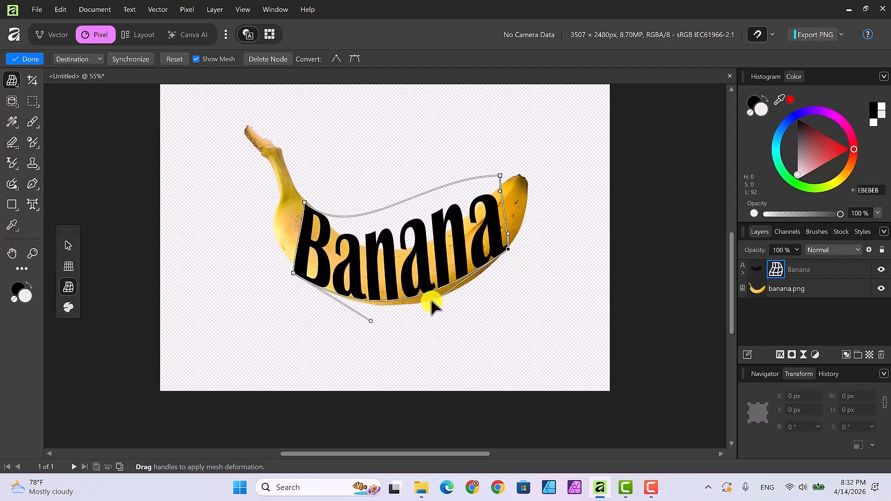
drag(432, 303, 435, 313)
drag(437, 319, 437, 321)
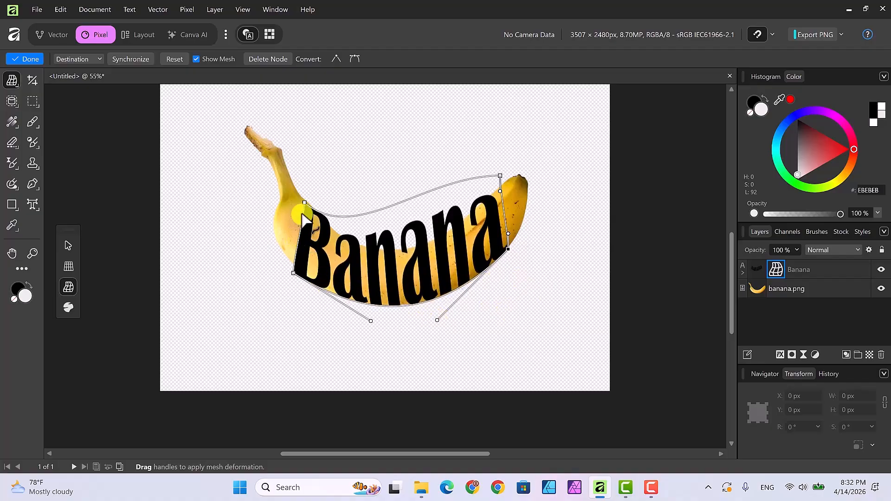
Curve the warp mesh's upper edge down along the banana's inner curve, fine-tuning the upper corner handles and upper-left corner.
click(500, 177)
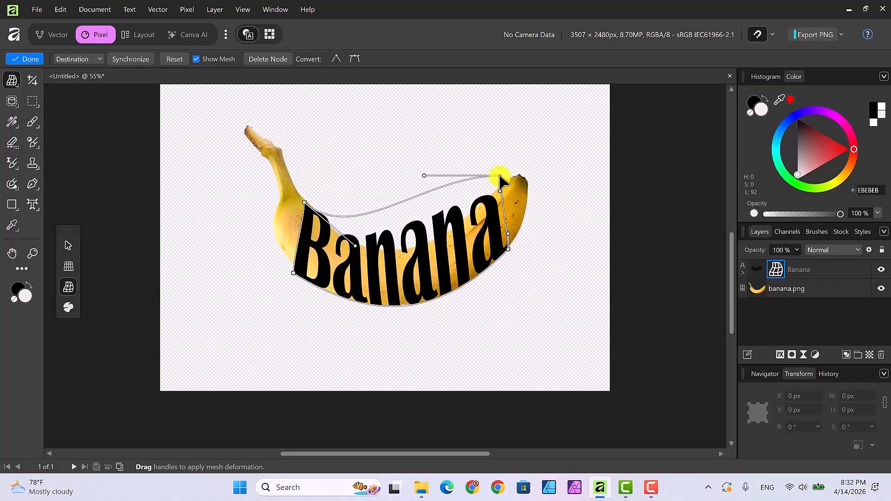
drag(424, 176, 436, 242)
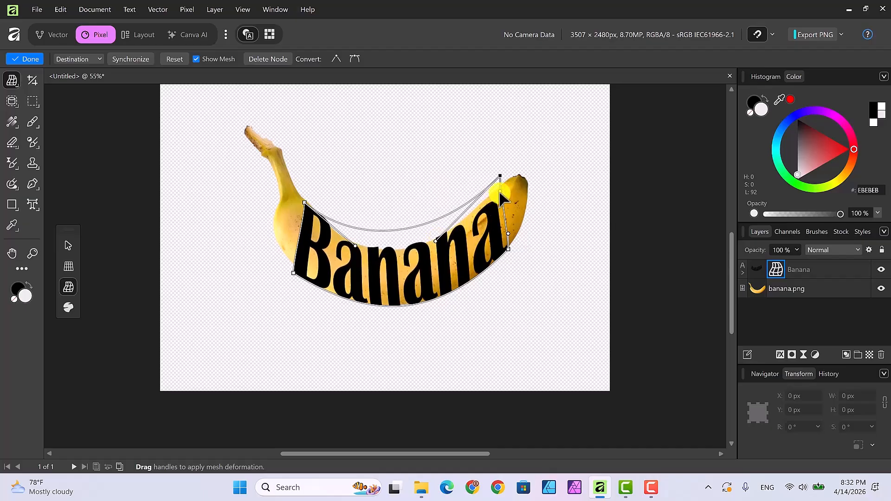
drag(506, 185, 493, 177)
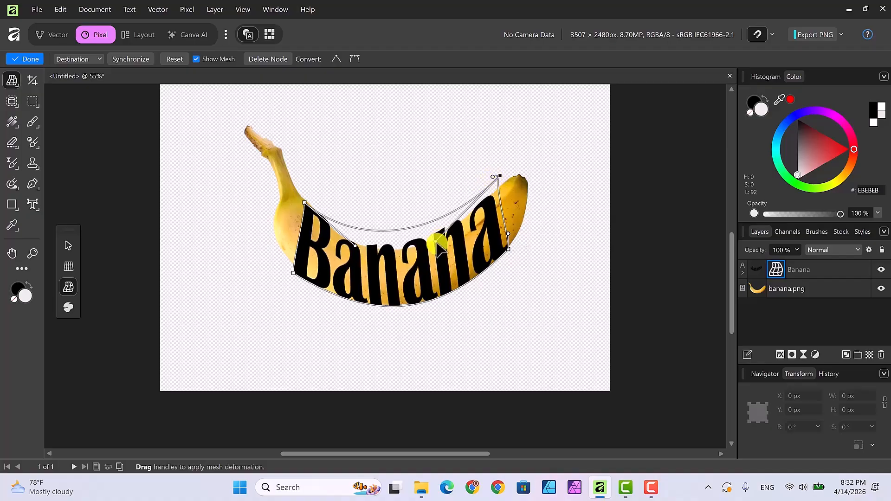
drag(435, 241, 442, 254)
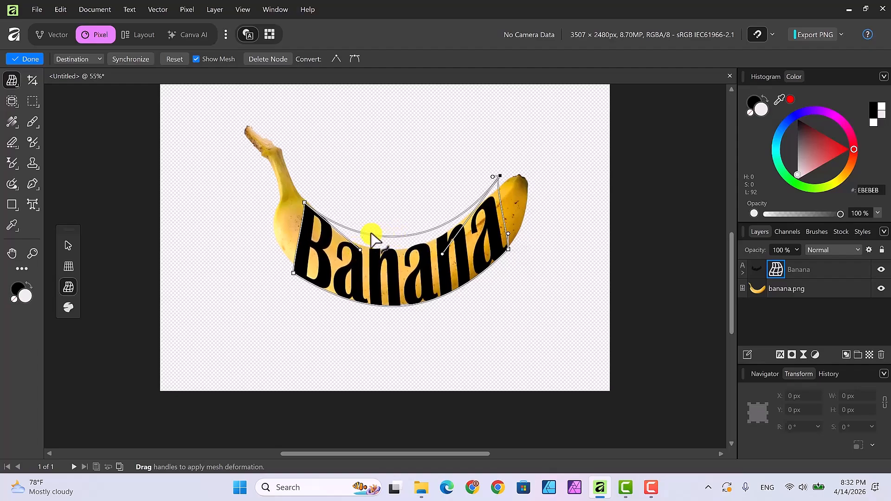
click(305, 204)
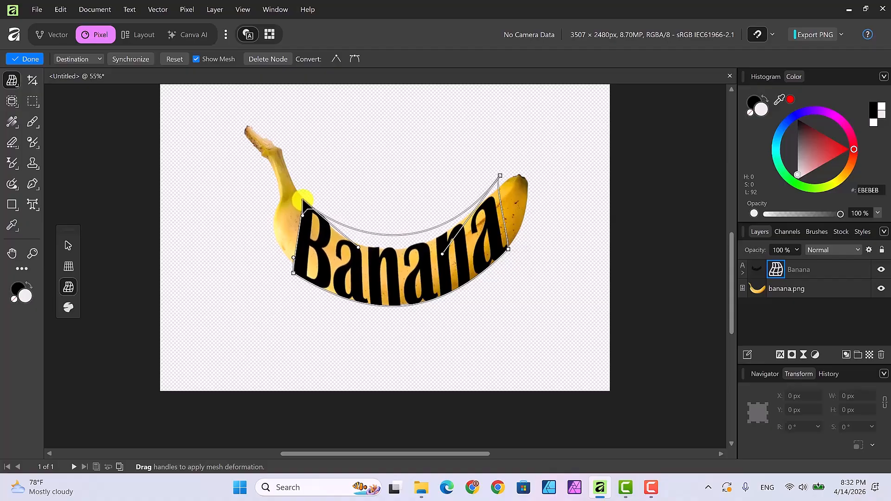
drag(302, 201, 305, 202)
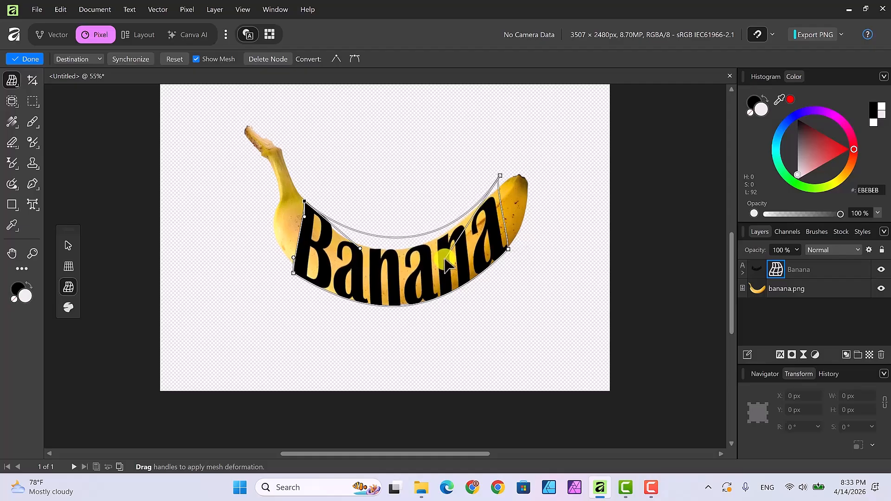
drag(443, 259, 442, 247)
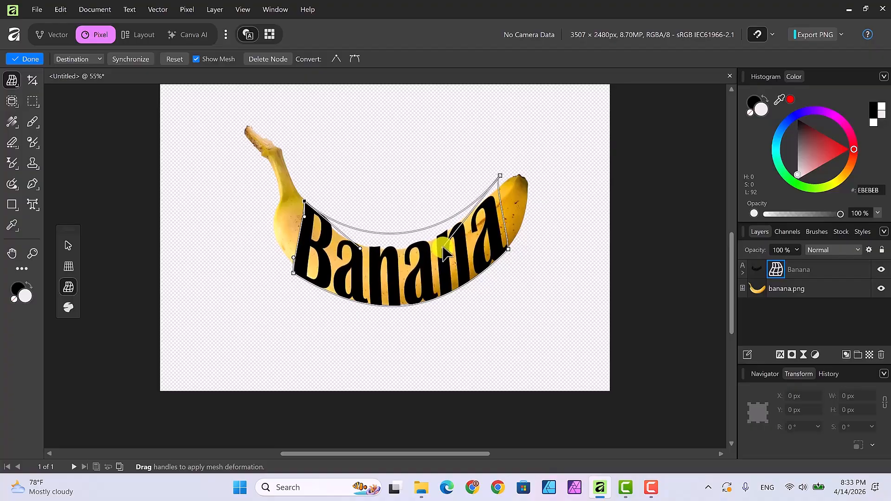
Add a node at the middle of the warp mesh's upper edge, lower it slightly and adjust the edge handles along the banana's inner curve.
click(397, 235)
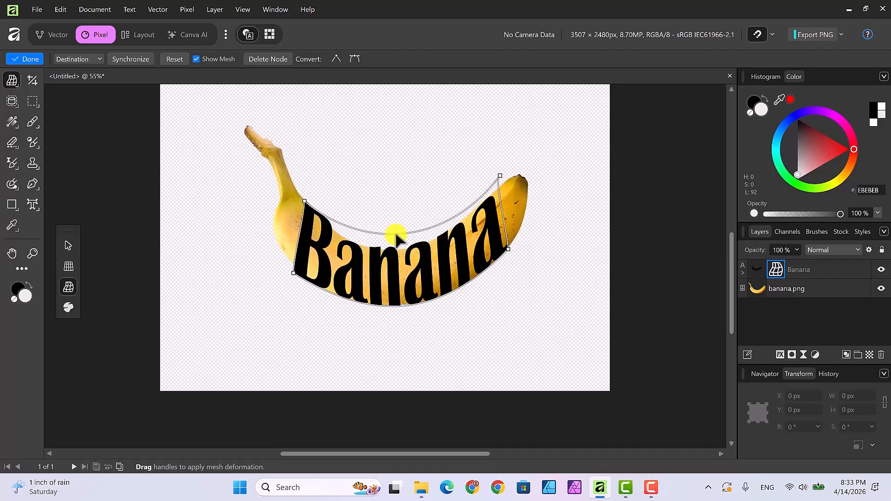
drag(396, 235, 397, 239)
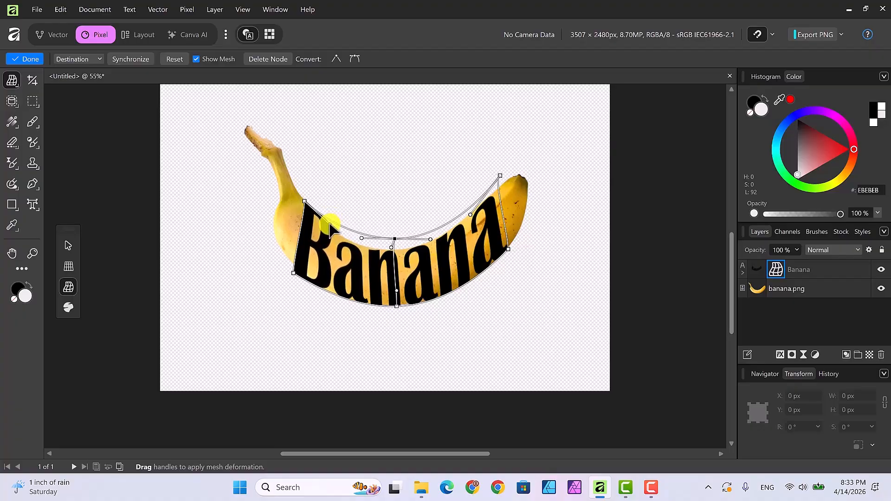
drag(395, 240, 365, 239)
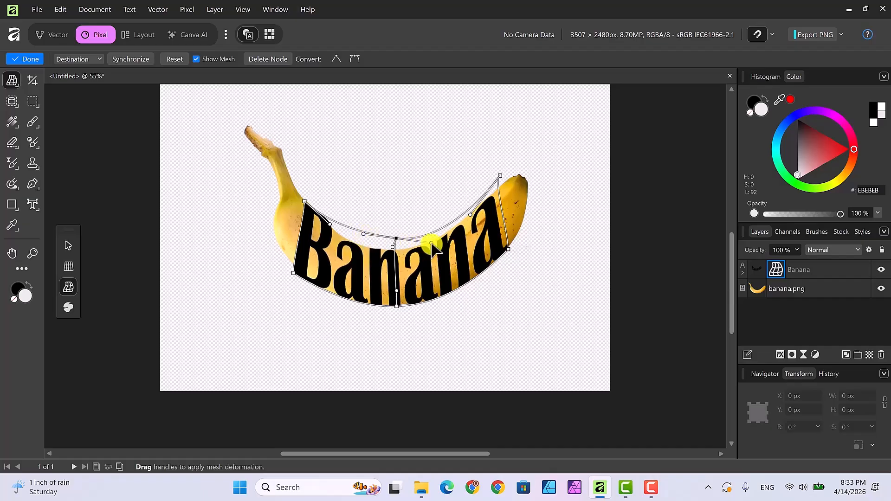
drag(431, 242, 425, 240)
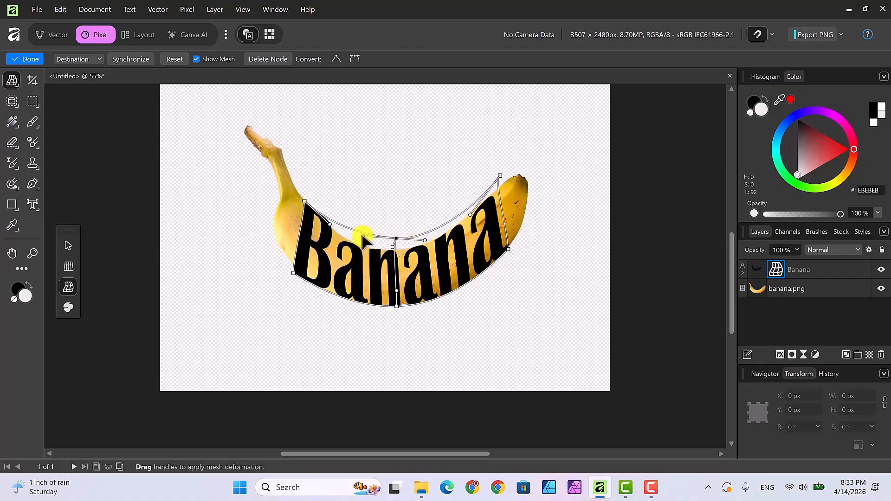
drag(363, 238, 367, 235)
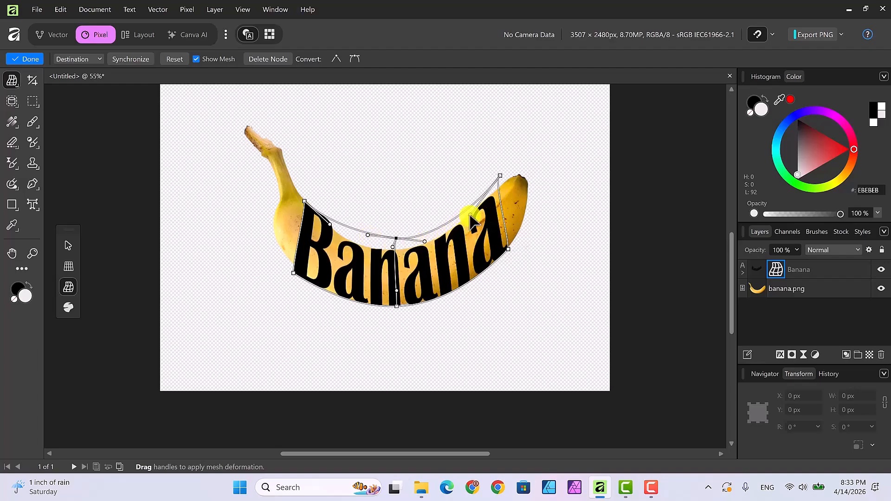
drag(470, 214, 466, 214)
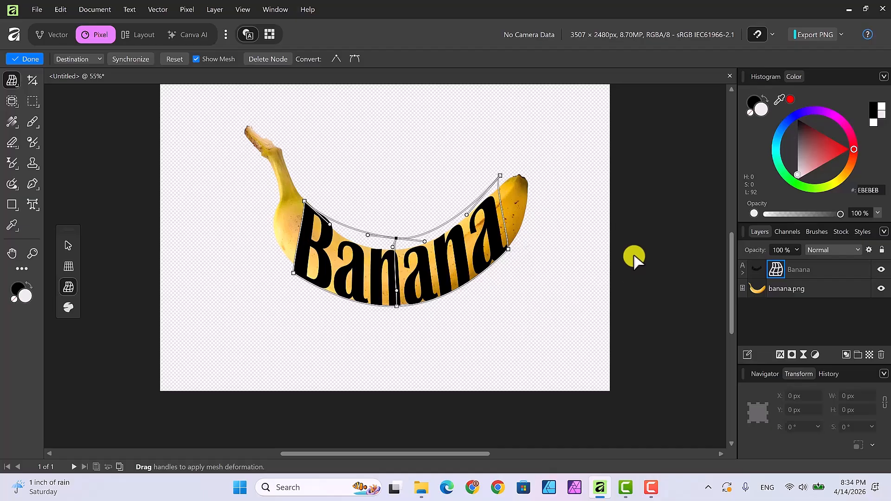
Recolor the warped Banana text white.
click(743, 272)
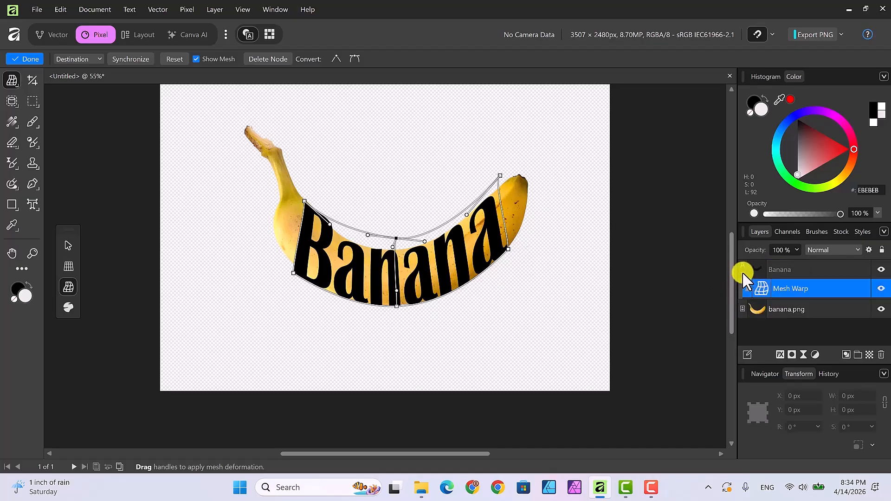
click(796, 267)
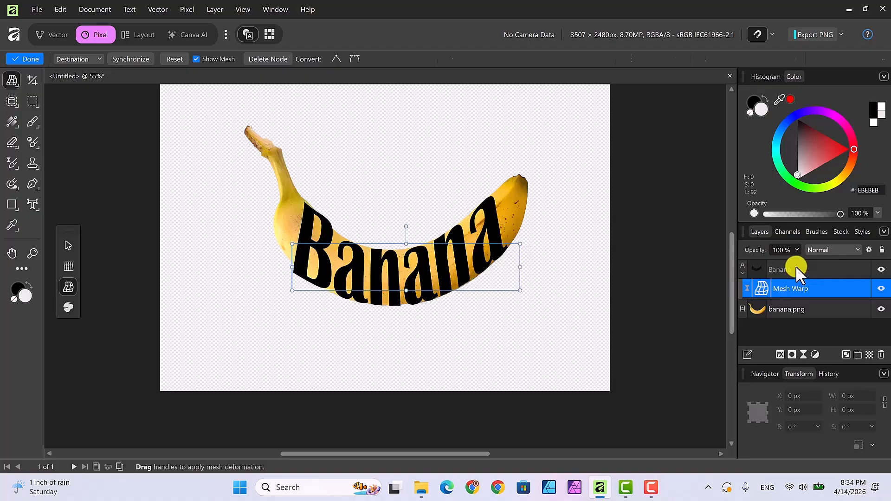
click(881, 107)
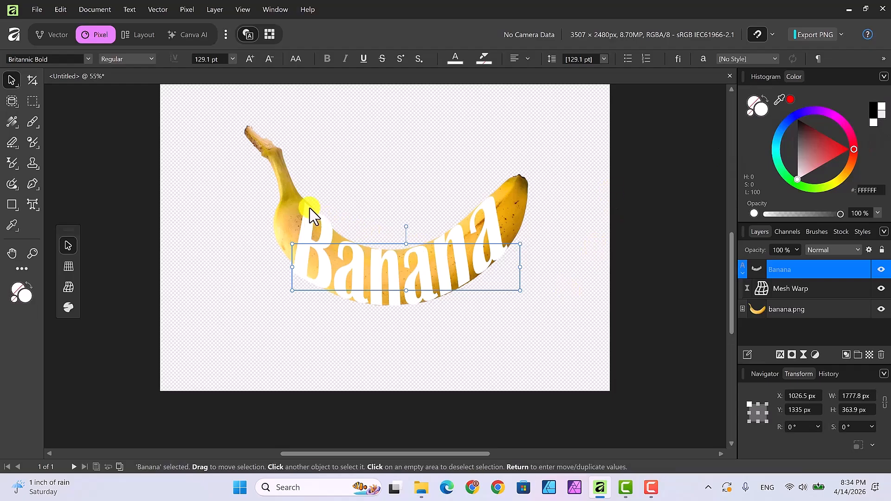
Fold the Mesh Warp back into the Banana text layer, reopen it and nudge the mesh's upper-left corner slightly upward.
drag(761, 288, 782, 269)
click(780, 269)
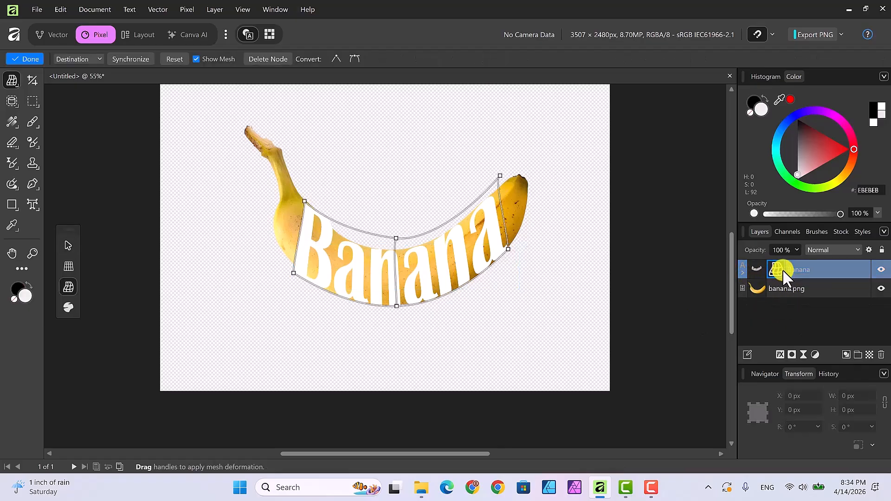
click(305, 203)
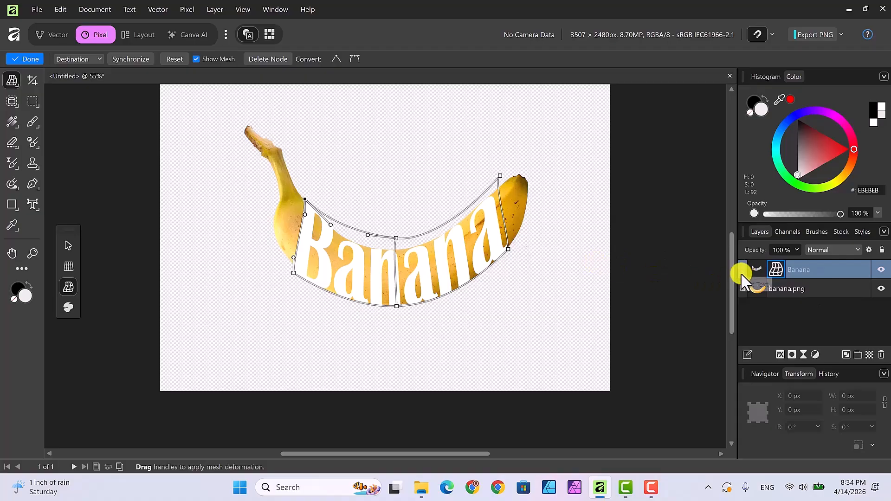
click(68, 243)
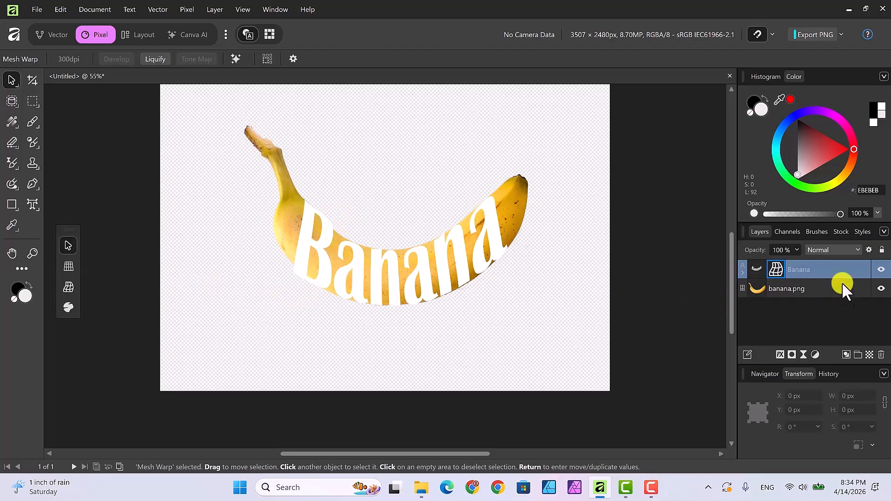
Reopen the text's mesh warp and adjust the upper-left corner's handle to refine the curve above the B.
click(794, 268)
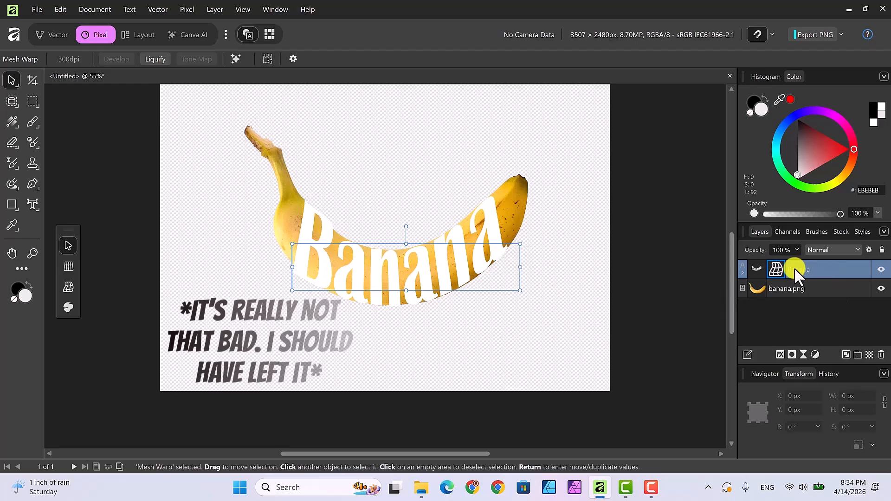
click(770, 268)
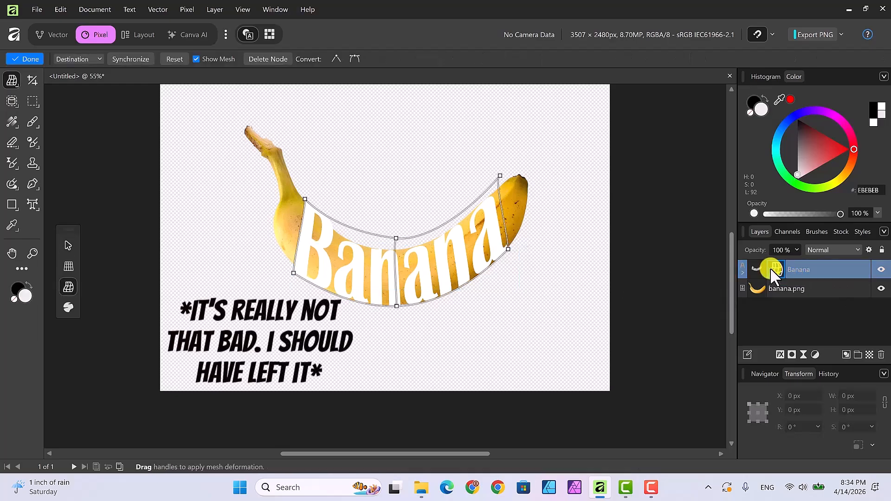
click(305, 199)
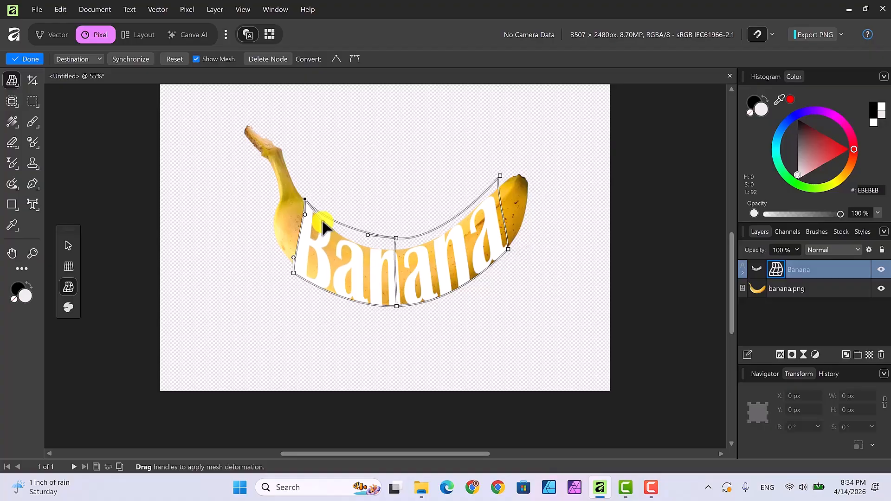
drag(325, 223, 337, 230)
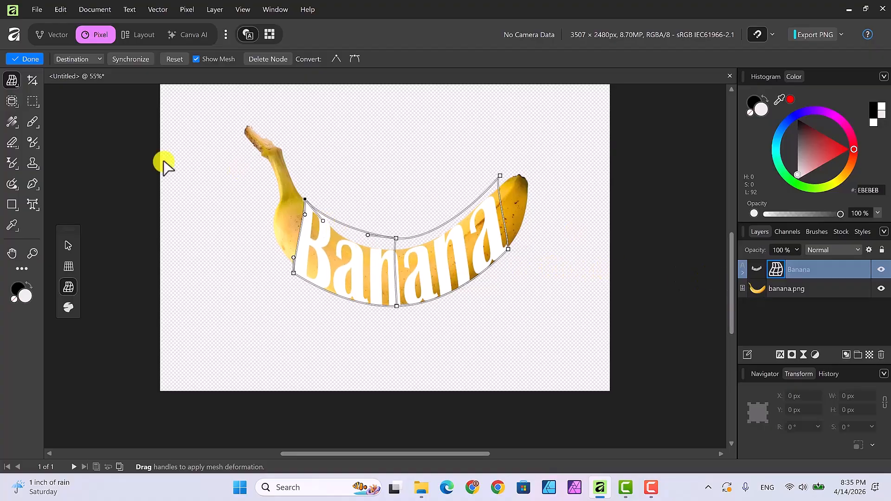
click(67, 244)
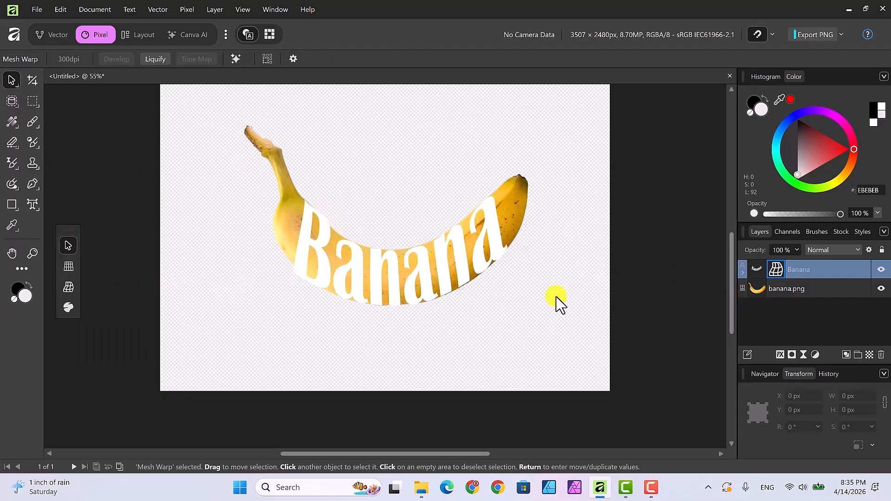
Shift the mesh's upper middle node slightly right and move its upper-left corner up and outward to the banana's edge near the stem.
double_click(777, 272)
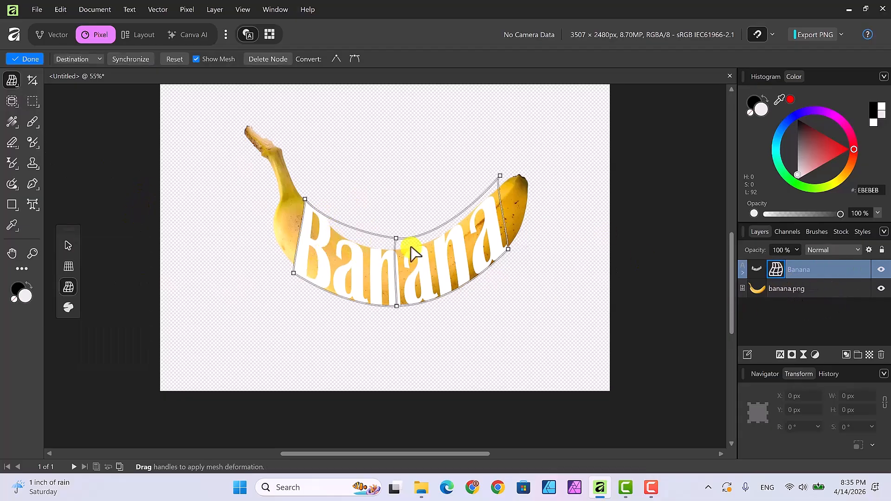
click(396, 246)
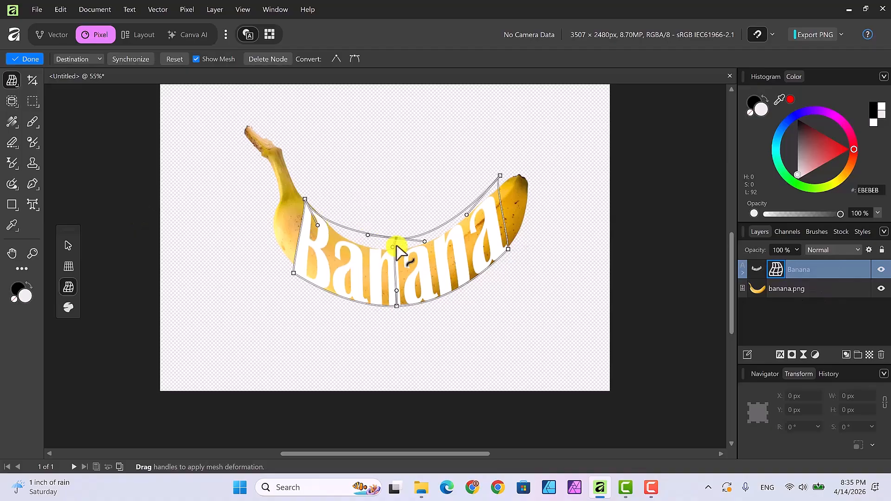
drag(394, 235, 400, 240)
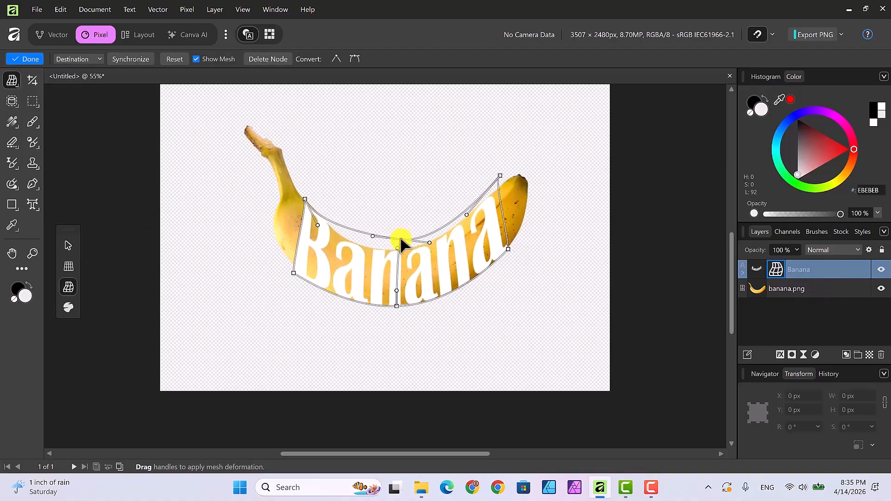
click(305, 200)
drag(305, 200, 300, 196)
click(327, 225)
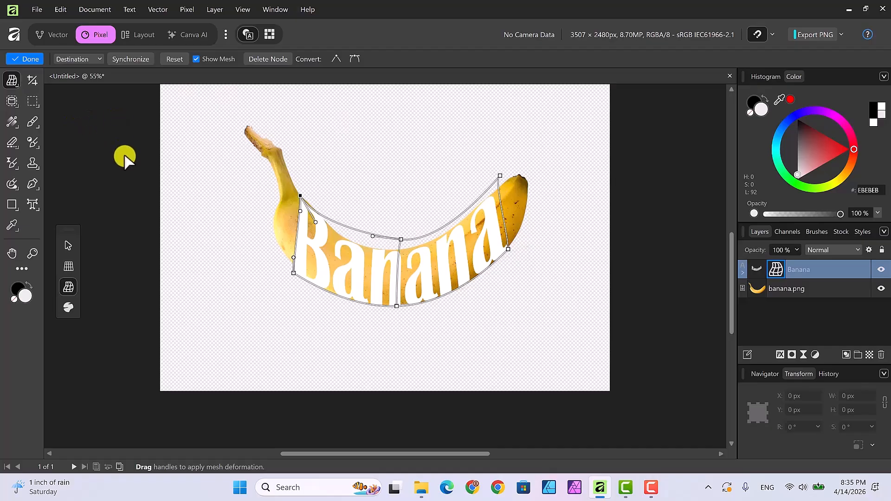
click(69, 246)
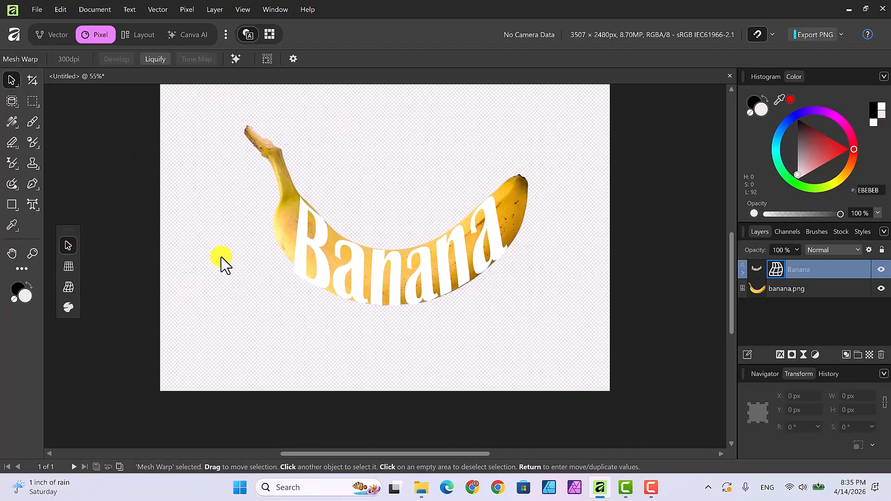
Fine-tune and shorten the mesh's upper-left corner handle so the top of the B follows the banana's inner edge.
double_click(777, 269)
click(300, 196)
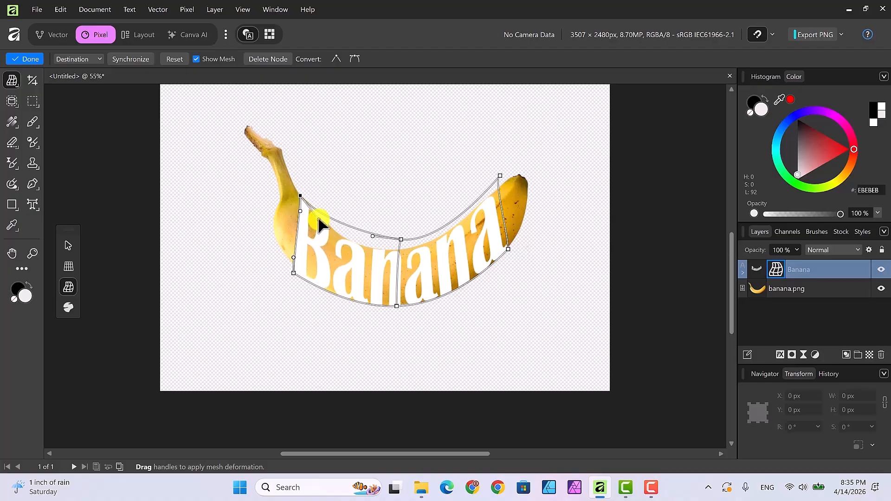
click(71, 241)
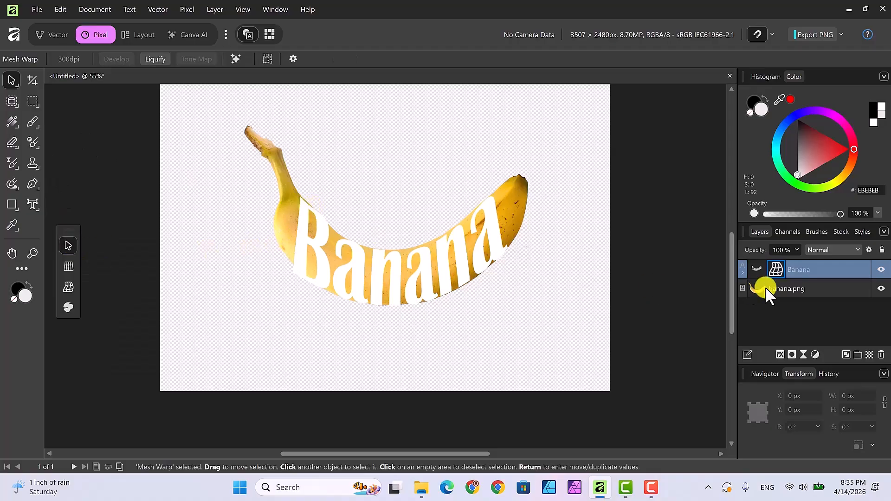
click(762, 269)
click(776, 271)
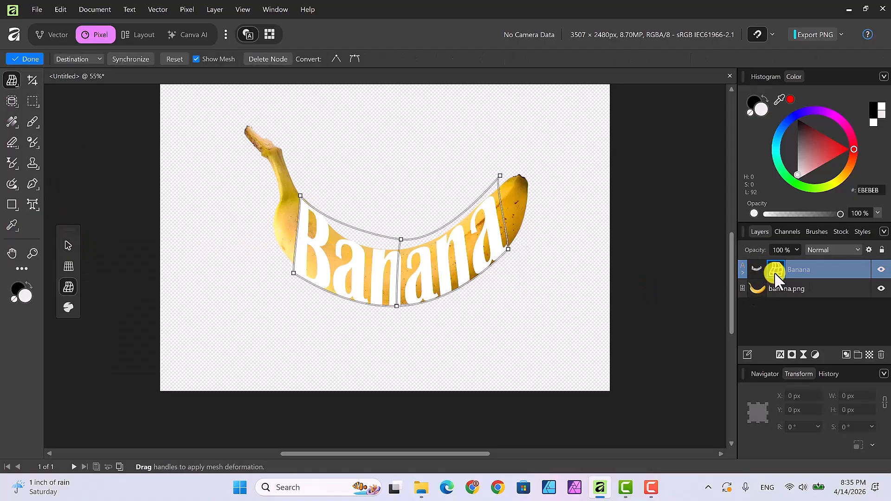
double_click(301, 199)
click(300, 196)
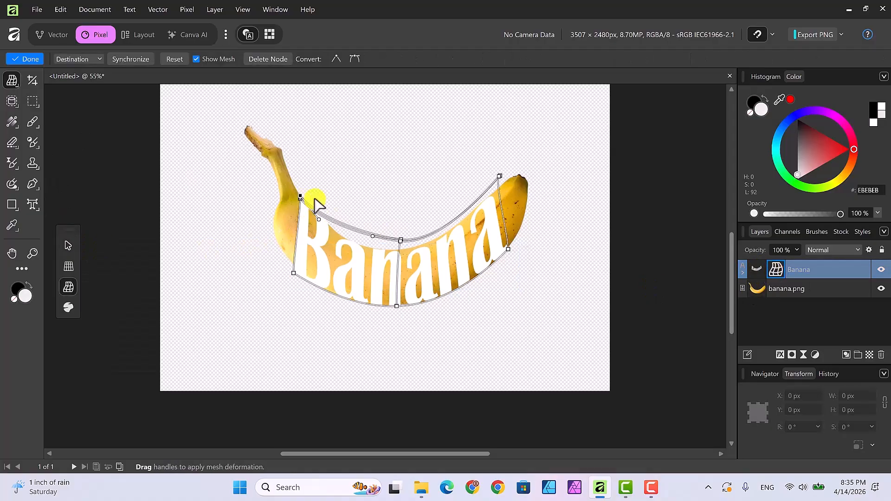
click(390, 177)
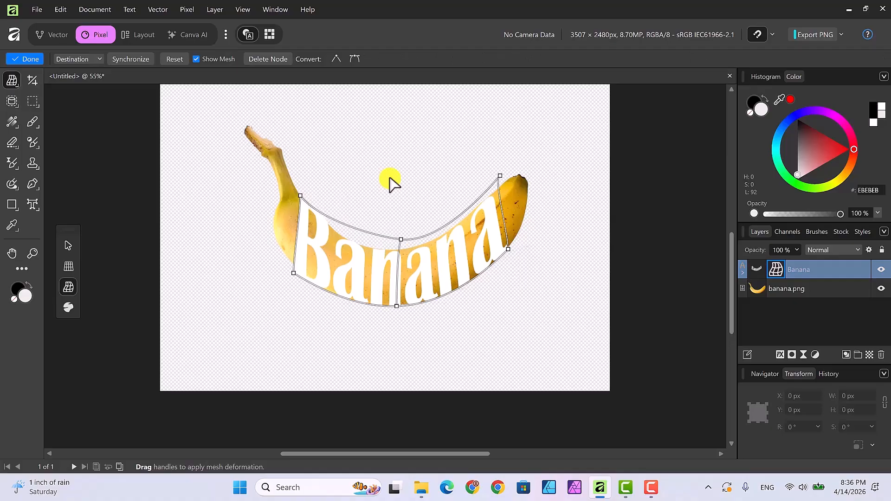
click(301, 196)
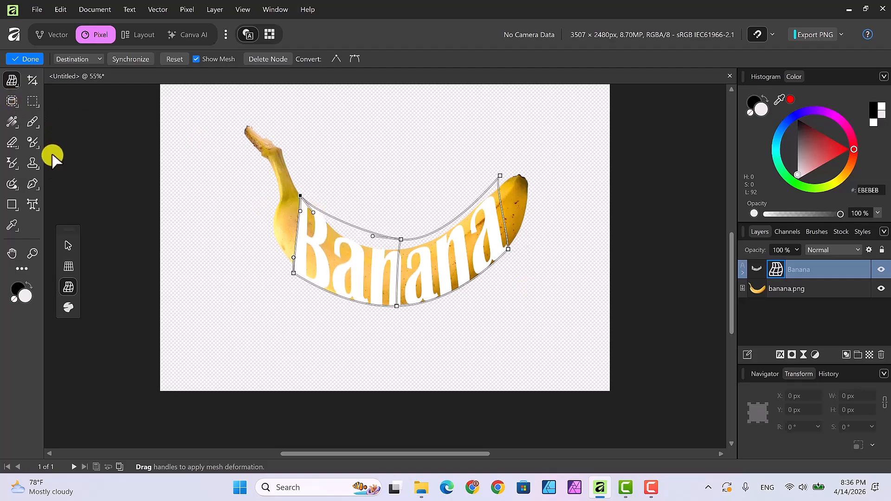
click(65, 244)
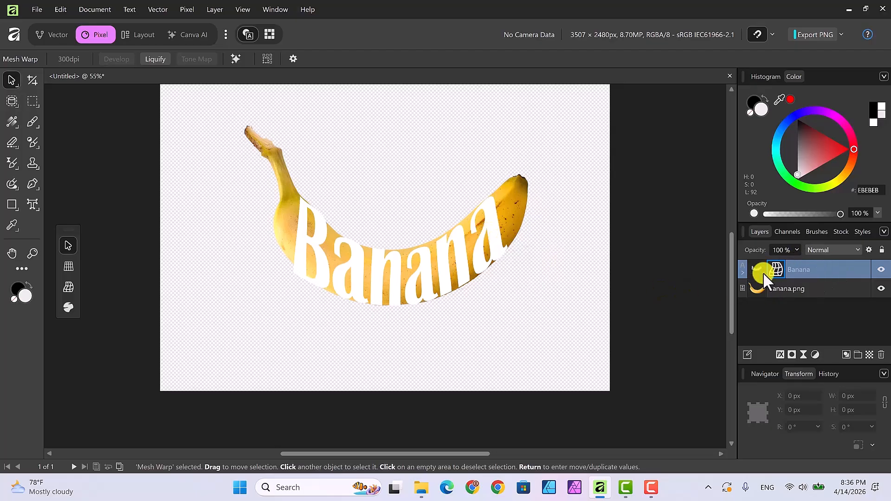
Rasterize the warped Banana text layer to a mask so the banana image takes the shape of the letters.
click(817, 268)
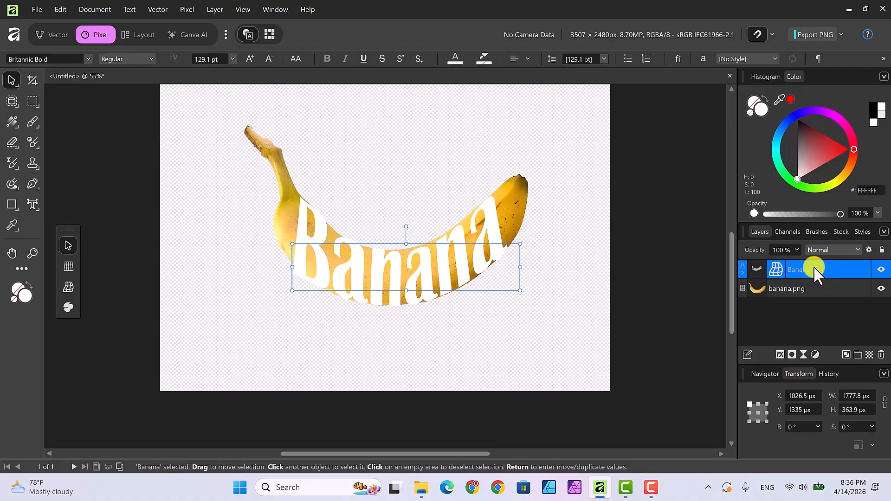
right_click(816, 270)
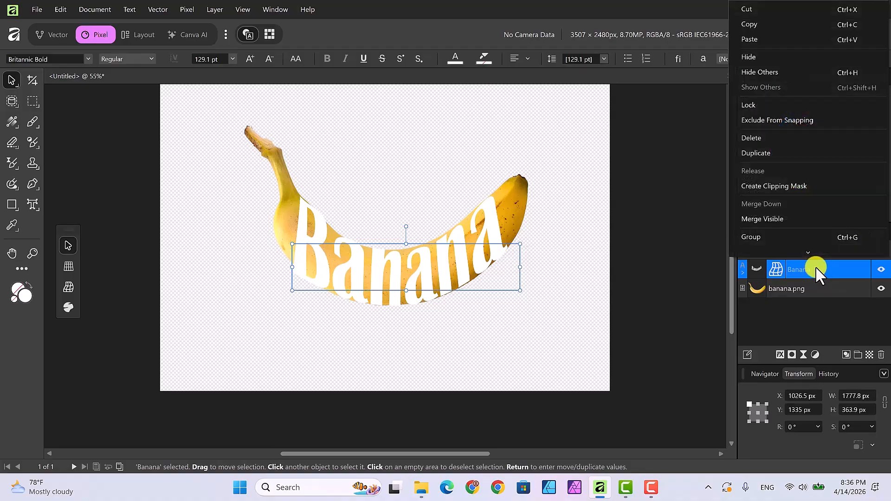
scroll(831, 194, down, 3)
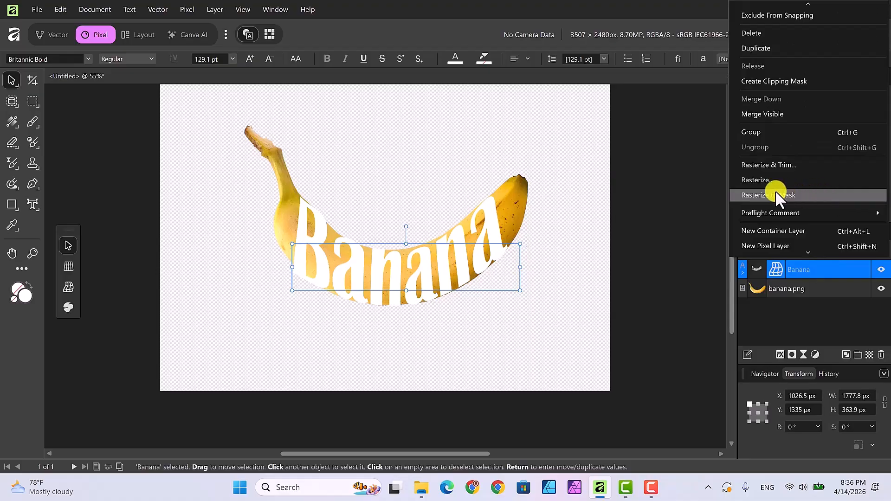
click(776, 193)
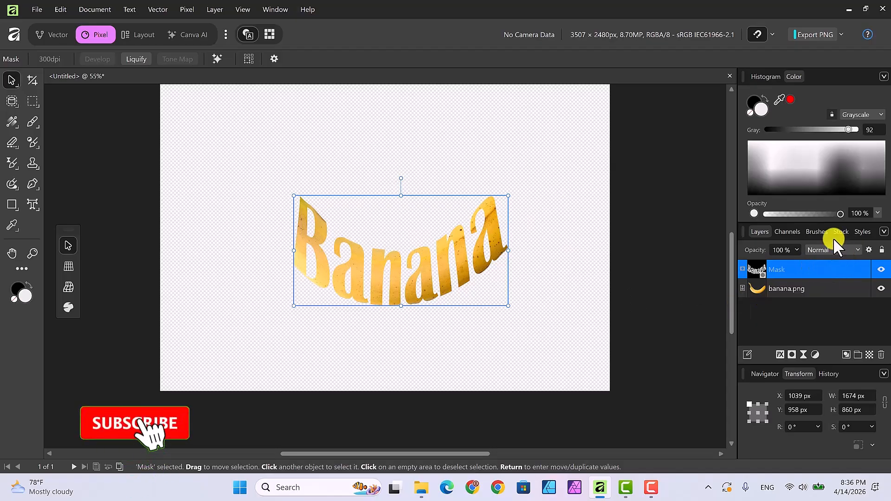
Set up the Paint Brush tool with the Basic 32 Round Brush and enlarge it to 127.4 px for painting on the mask.
click(819, 232)
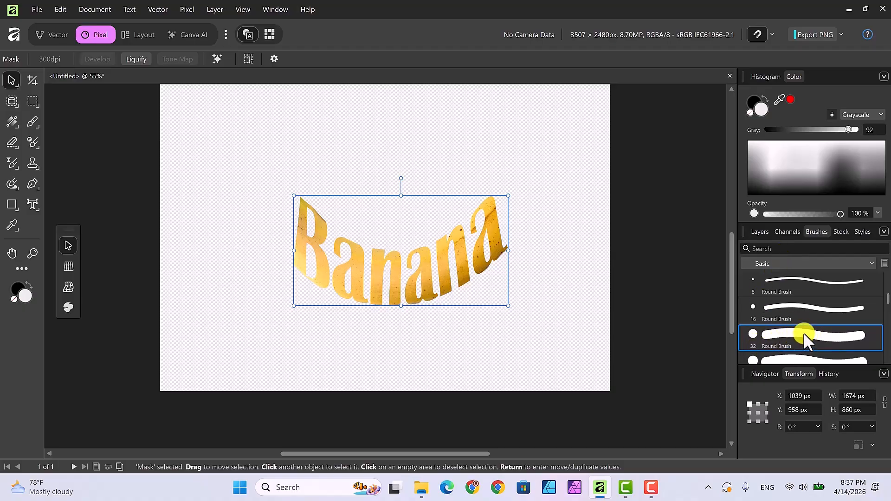
click(32, 120)
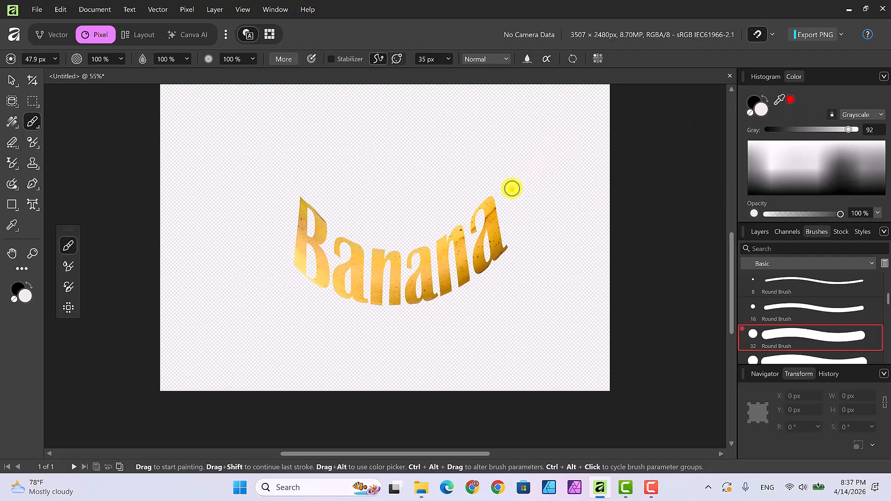
key(])
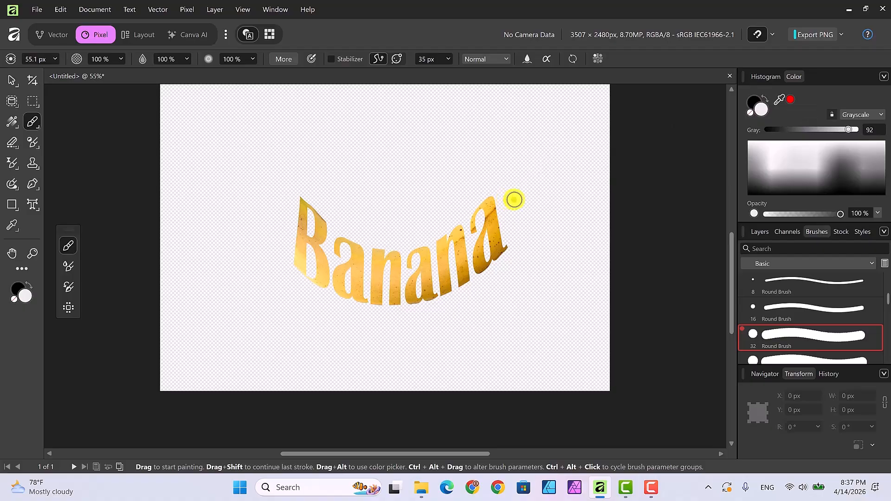
key(])
key(])
key(])
key(])
key(])
Paint the mask in near-white beyond both ends of the word to reveal the banana's right tip and its left side up to the stem.
mouse_move(513, 191)
mouse_down()
mouse_move(530, 242)
mouse_move(516, 173)
mouse_move(527, 184)
mouse_move(526, 237)
mouse_move(511, 172)
mouse_move(519, 169)
mouse_move(512, 175)
mouse_move(521, 169)
mouse_move(530, 187)
mouse_move(517, 229)
mouse_move(528, 199)
mouse_move(529, 213)
mouse_move(507, 244)
mouse_move(512, 200)
mouse_move(507, 225)
mouse_move(509, 191)
mouse_move(498, 197)
mouse_move(517, 185)
mouse_move(498, 194)
mouse_move(514, 183)
mouse_up()
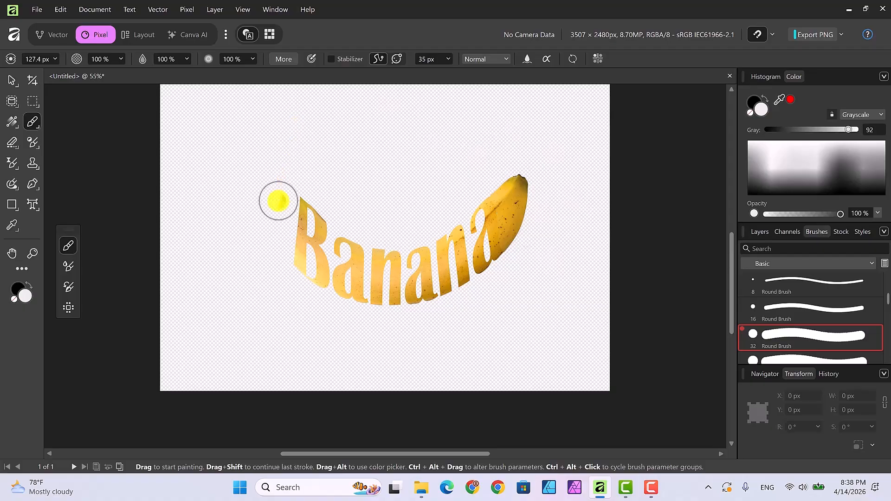
mouse_move(274, 194)
mouse_down()
mouse_move(266, 150)
mouse_move(278, 166)
mouse_move(271, 146)
mouse_move(287, 155)
mouse_move(247, 137)
mouse_move(282, 139)
mouse_move(294, 152)
mouse_move(250, 131)
mouse_move(270, 178)
mouse_move(266, 166)
mouse_move(281, 159)
mouse_move(259, 139)
mouse_move(255, 160)
mouse_move(269, 190)
mouse_move(258, 128)
mouse_move(279, 169)
mouse_move(277, 189)
mouse_move(283, 176)
mouse_move(286, 185)
mouse_move(280, 171)
mouse_move(274, 255)
mouse_move(272, 235)
mouse_move(288, 260)
mouse_move(287, 185)
mouse_move(294, 205)
mouse_move(283, 184)
mouse_move(291, 200)
mouse_move(280, 244)
mouse_up()
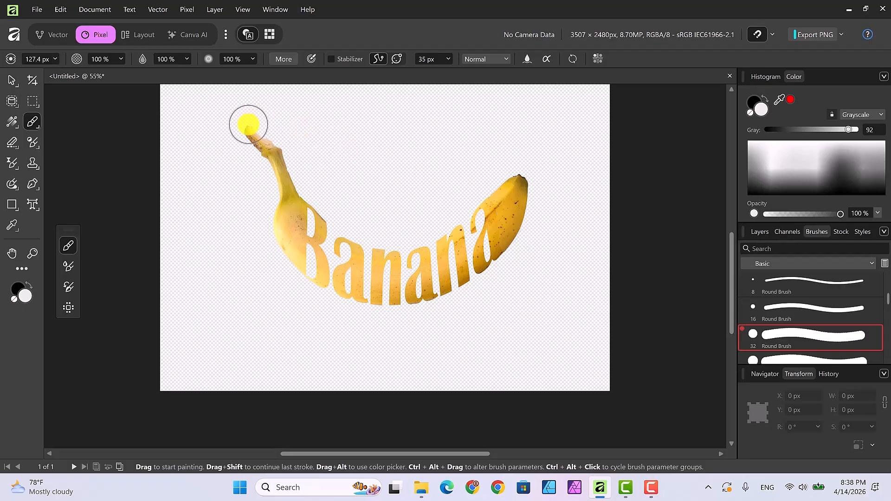
drag(250, 125, 282, 146)
Hide the outer edge of the banana's right tip by painting the mask black, and restore it by painting with the near-white background color.
click(754, 101)
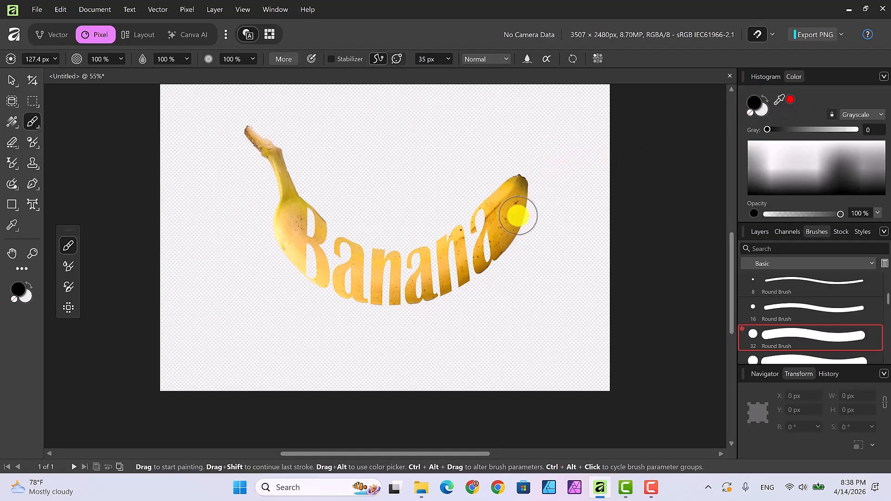
mouse_move(526, 210)
mouse_down()
mouse_move(514, 233)
mouse_move(547, 185)
mouse_up()
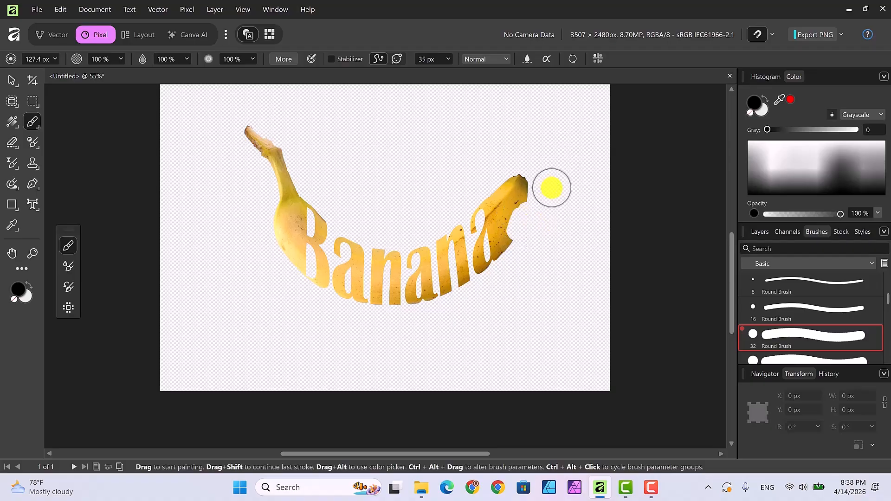
click(762, 111)
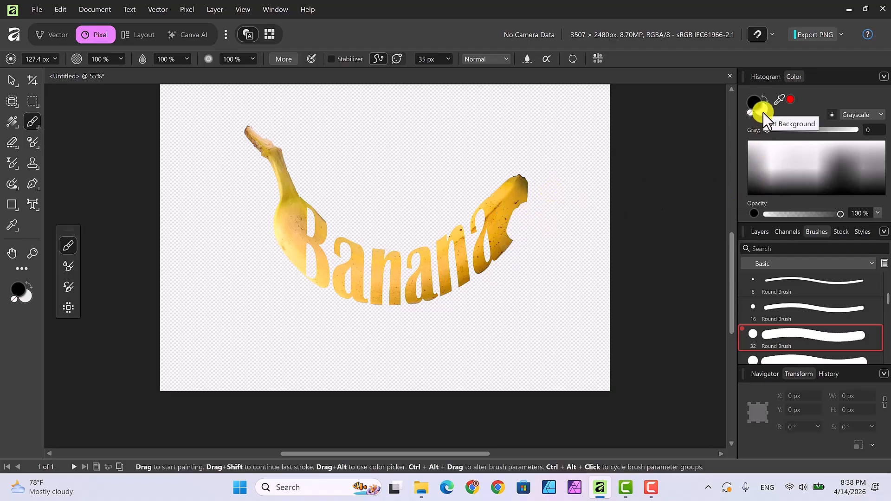
click(762, 110)
mouse_move(529, 206)
mouse_down()
mouse_move(513, 207)
mouse_move(507, 238)
mouse_move(523, 214)
mouse_up()
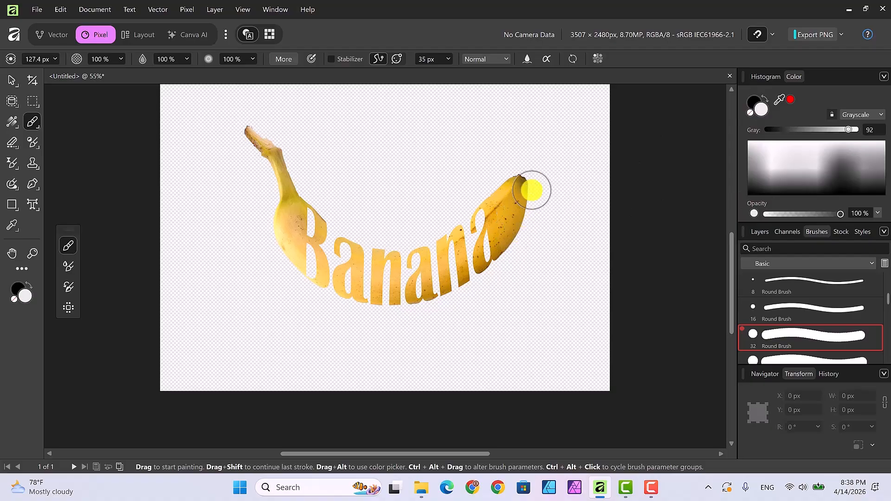